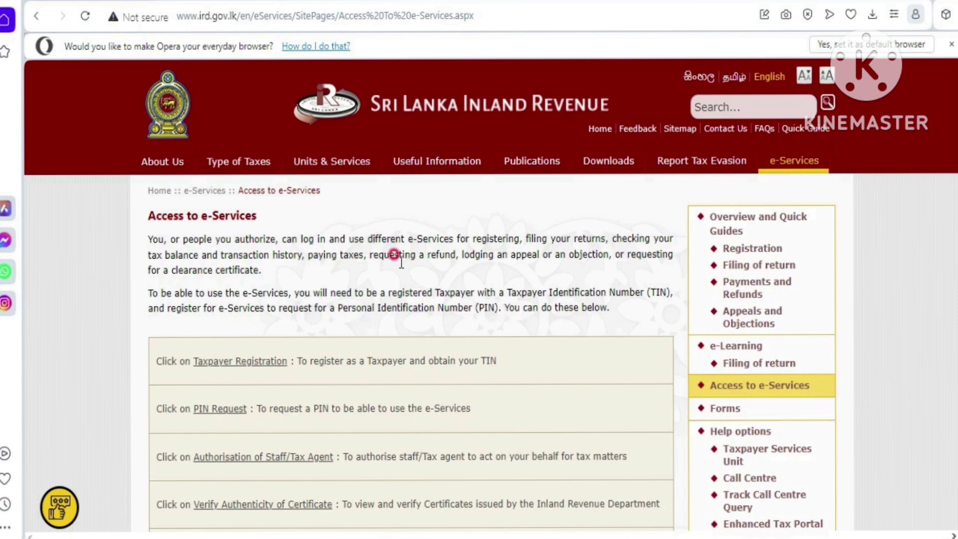
Open the Taxpayer Registration e-service and set the registration type to INDIVIDUAL LOCAL.
scroll(409, 280, "down", 3)
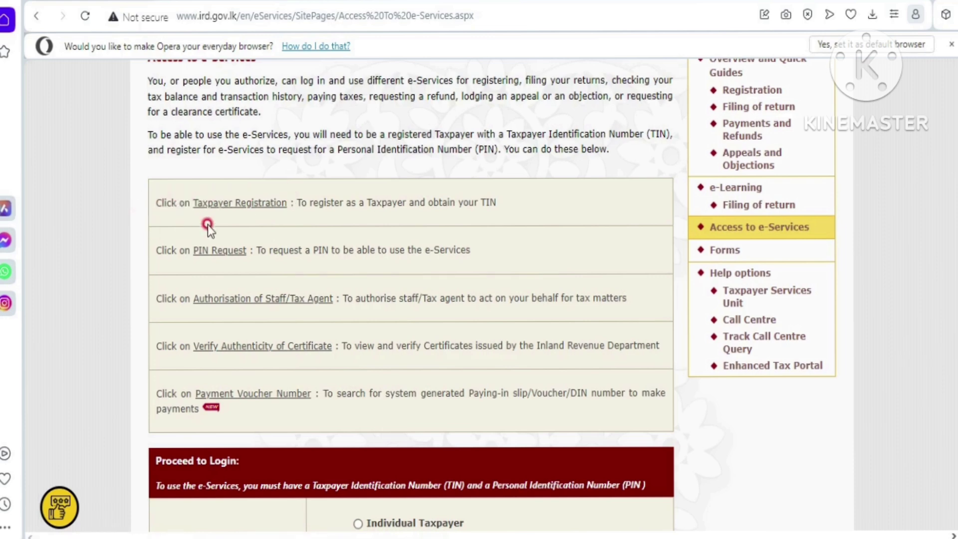
left_click(214, 211)
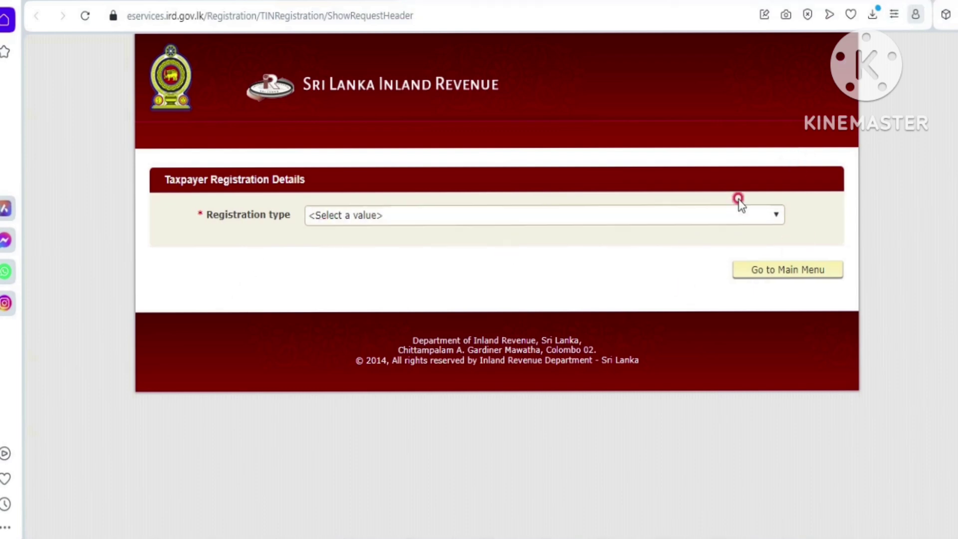
left_click(777, 216)
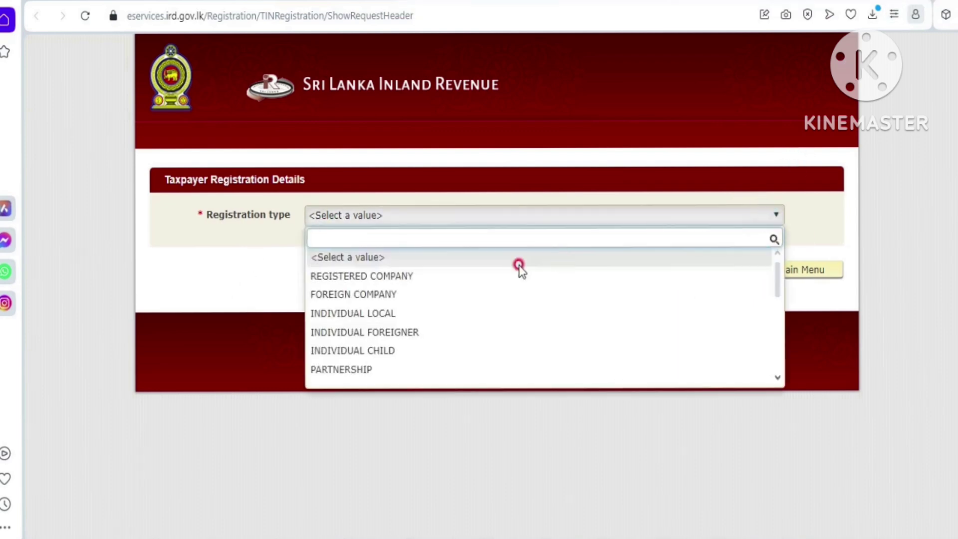
left_click(385, 314)
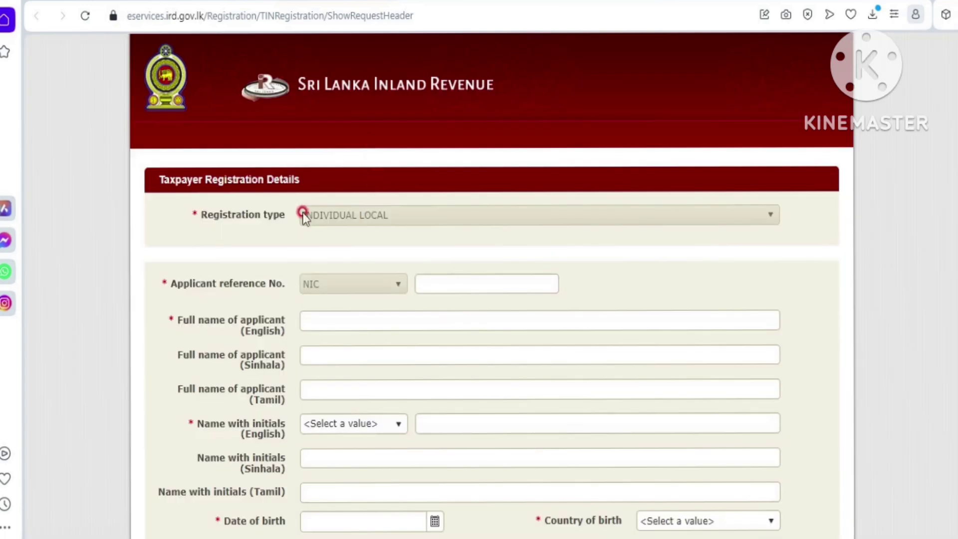
Examine the applicant reference number, name, salutation and date of birth fields of the registration form.
scroll(260, 207, "down", 2)
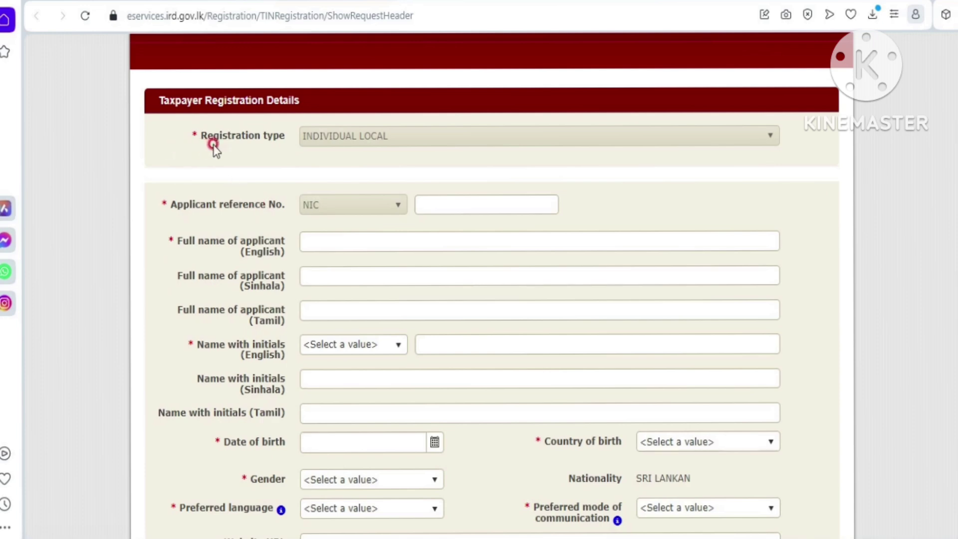
left_click(468, 209)
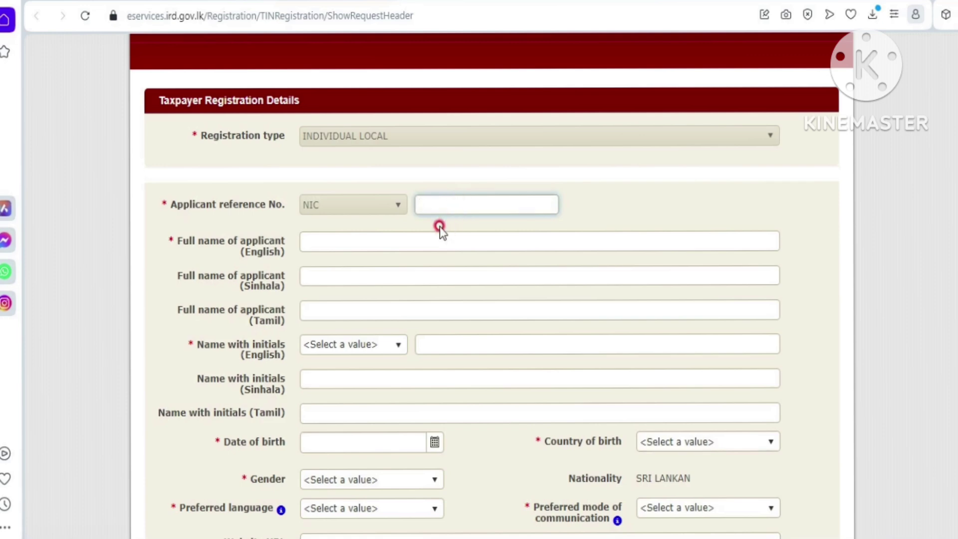
left_click(433, 241)
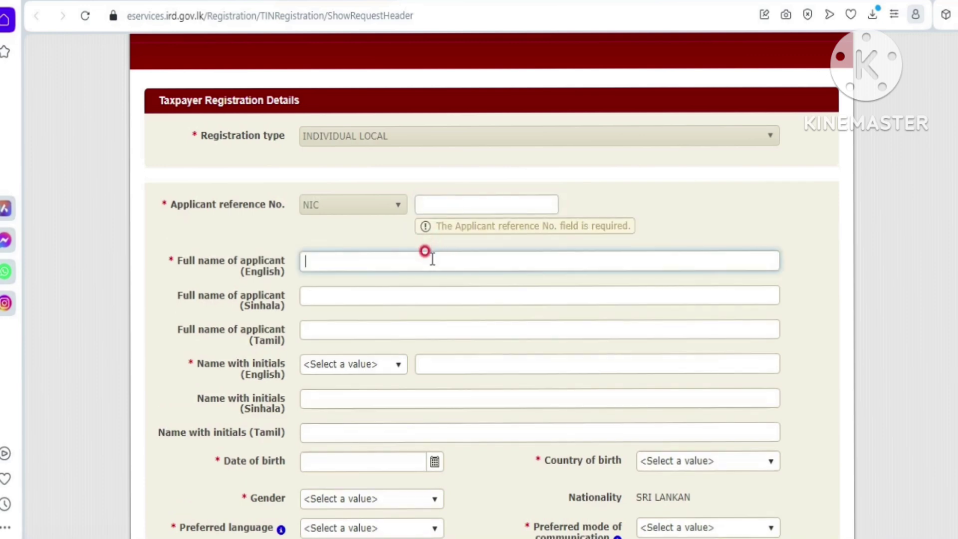
scroll(430, 255, "down", 3)
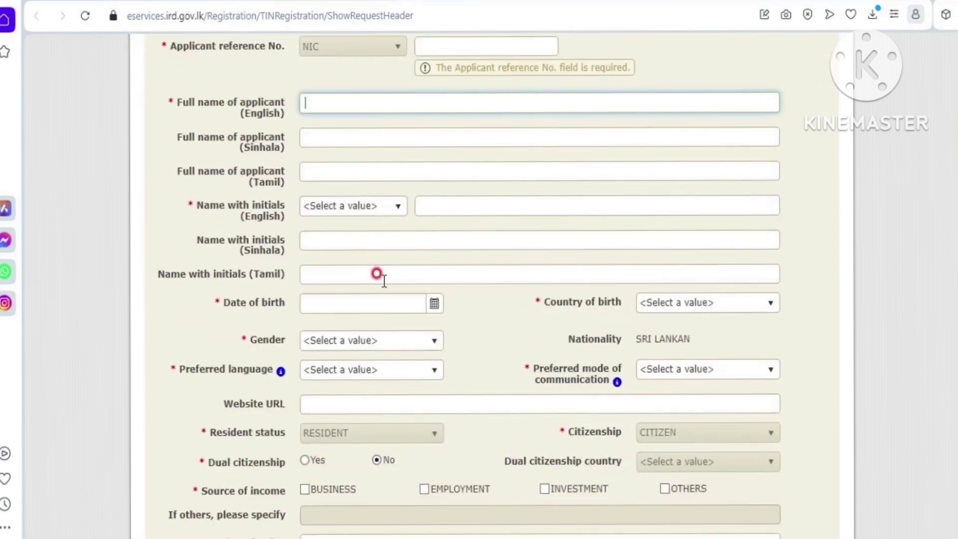
left_click(398, 209)
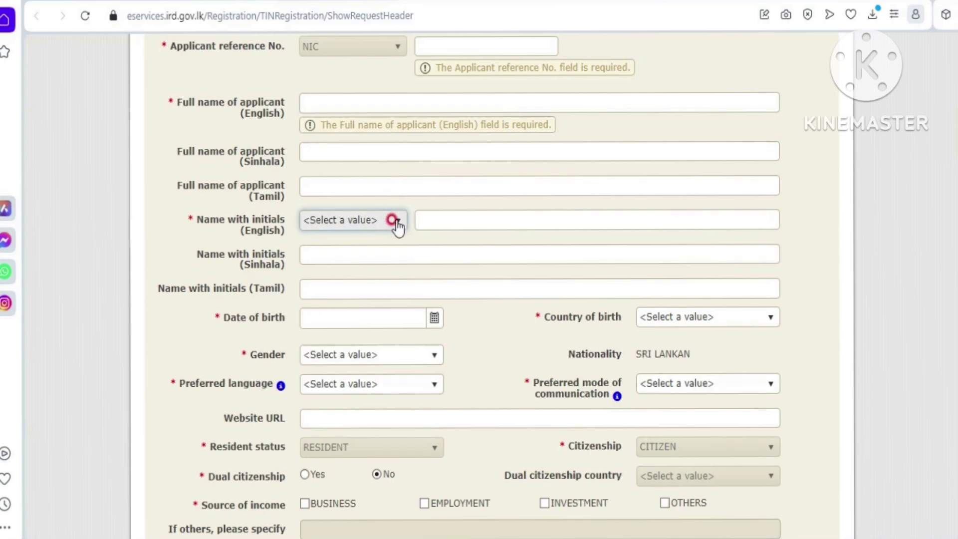
left_click(398, 222)
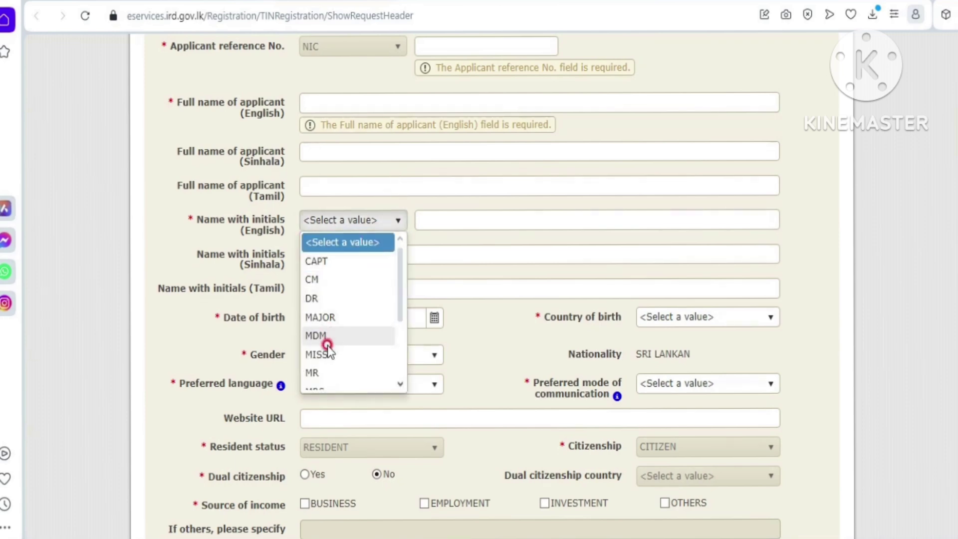
left_click_drag(400, 314, 338, 368)
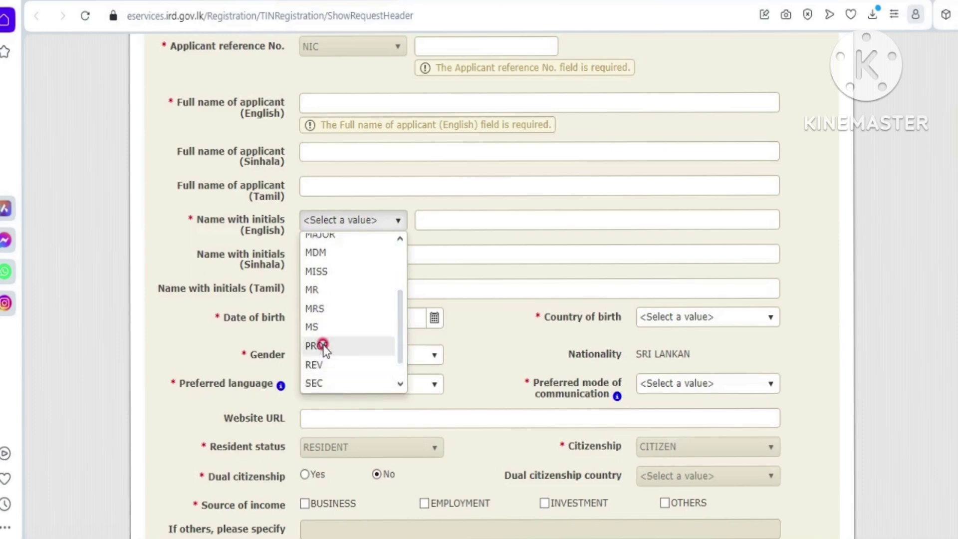
left_click(480, 220)
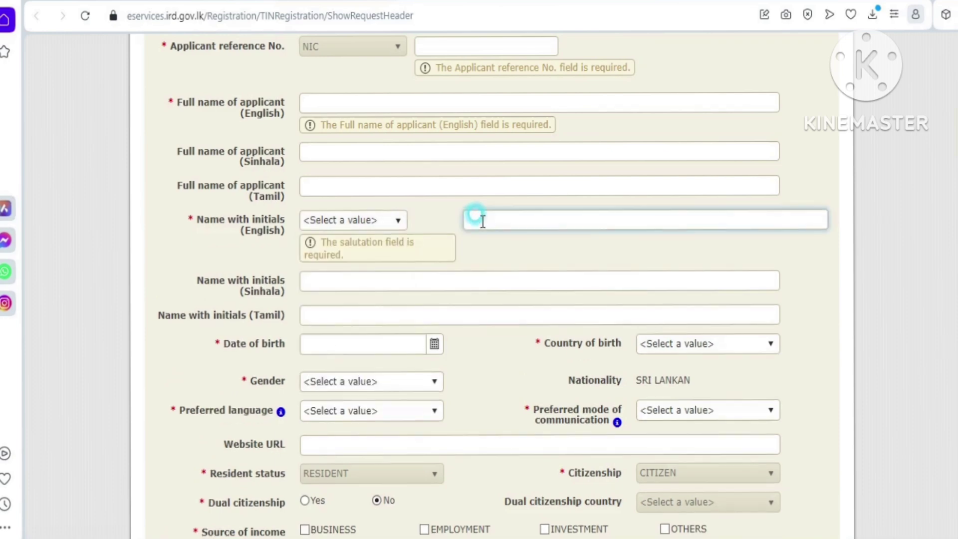
scroll(372, 304, "down", 3)
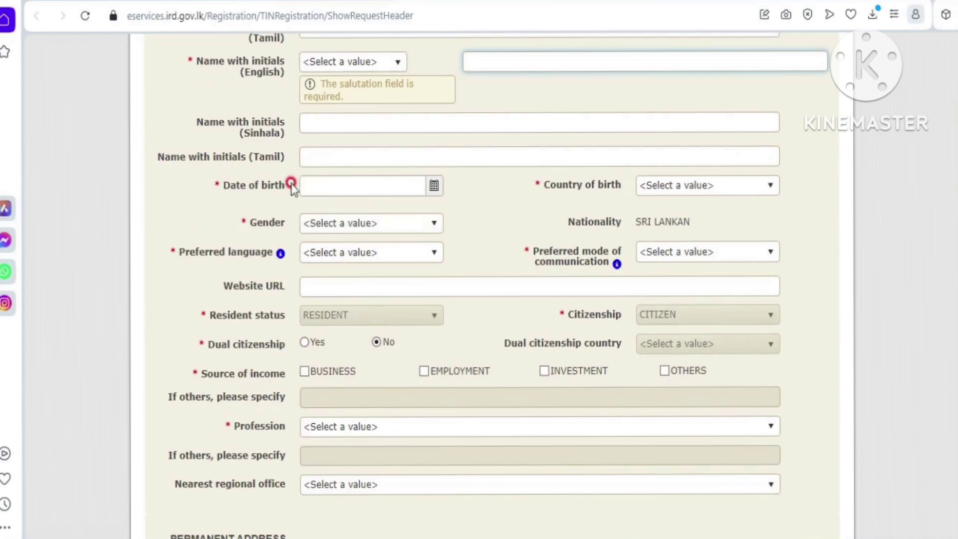
left_click(432, 187)
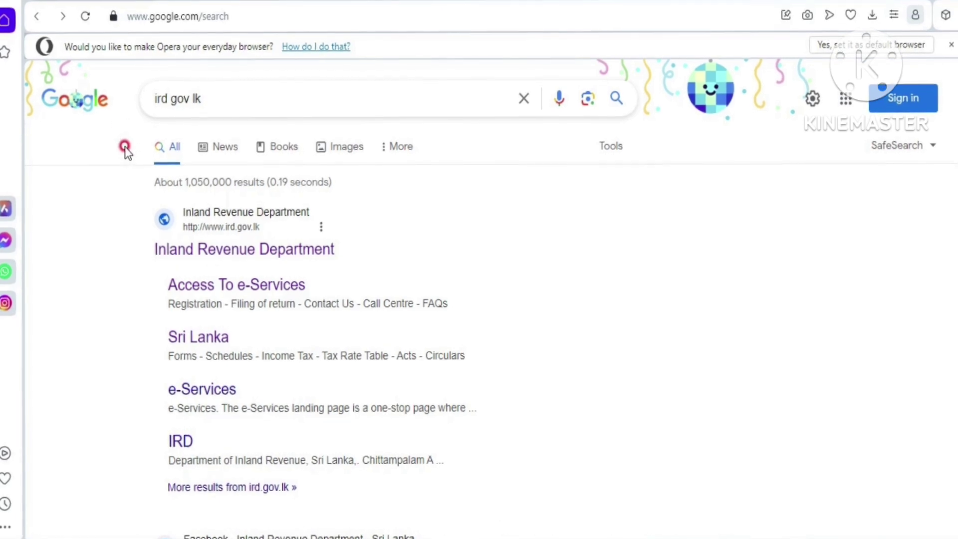
Return to the "ird gov lk" search results and open the Inland Revenue Department's Access To e-Services page.
left_click(33, 18)
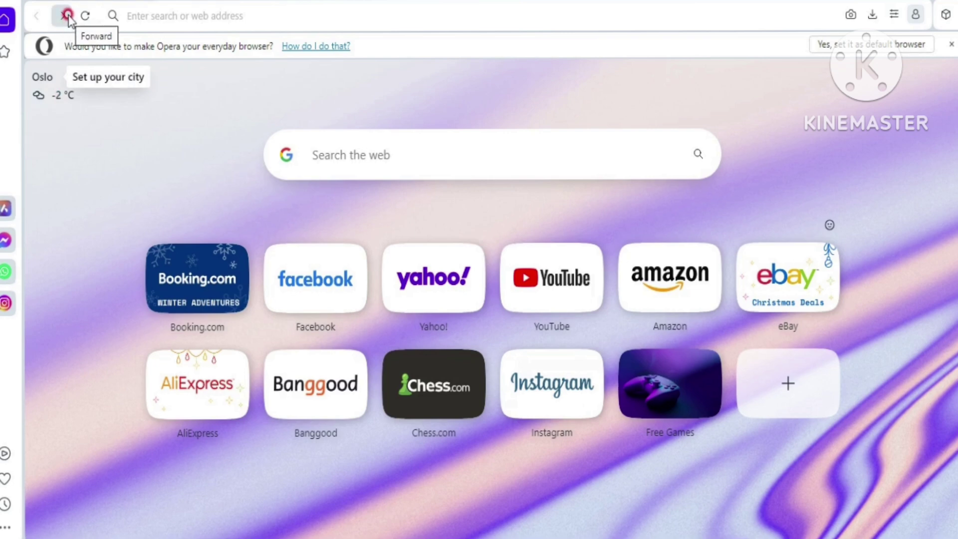
left_click(334, 157)
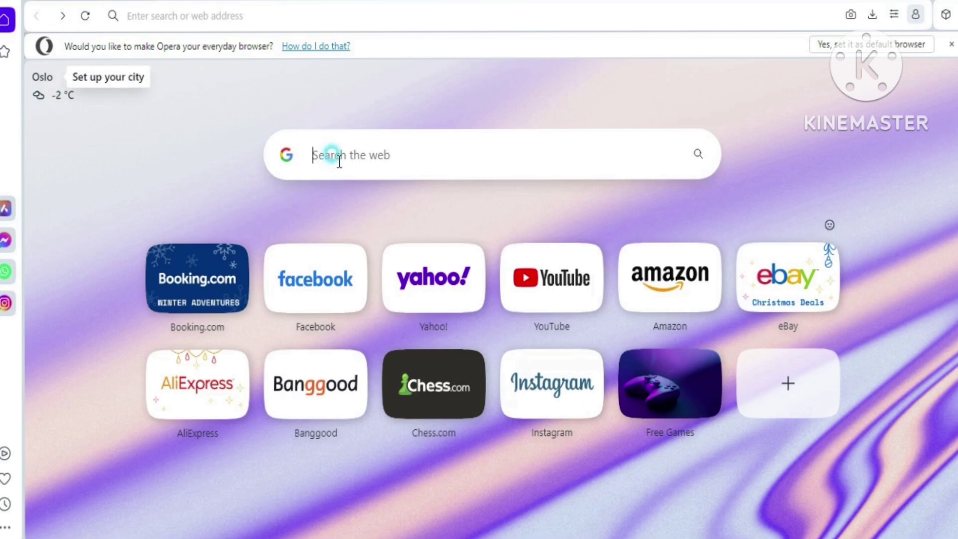
left_click(61, 17)
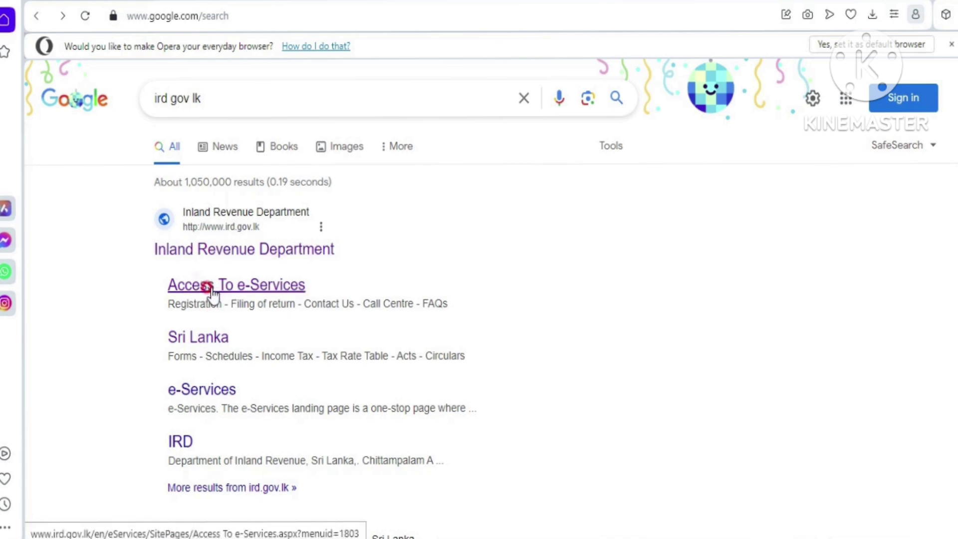
left_click(184, 292)
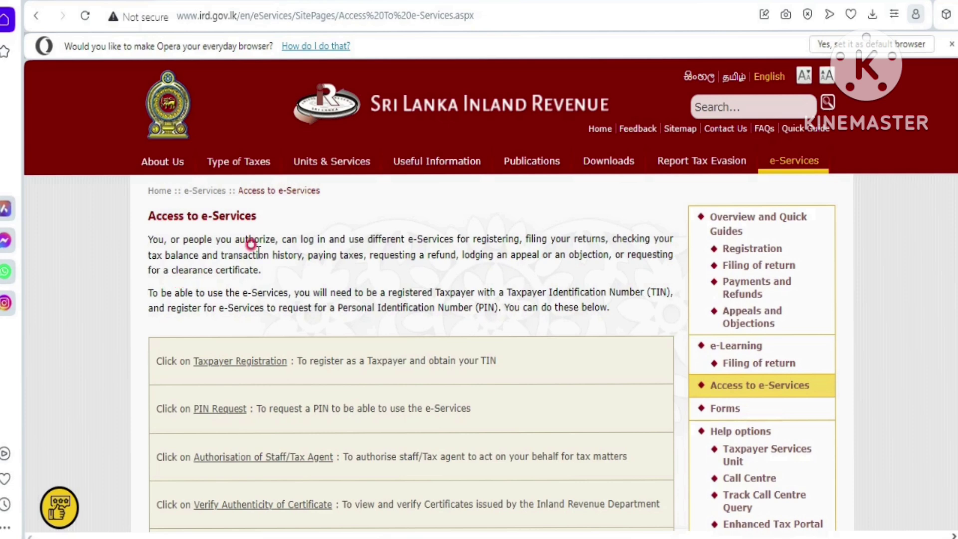
Start a new Taxpayer Registration from the e-services page and choose INDIVIDUAL LOCAL as the registration type.
scroll(417, 279, "down", 3)
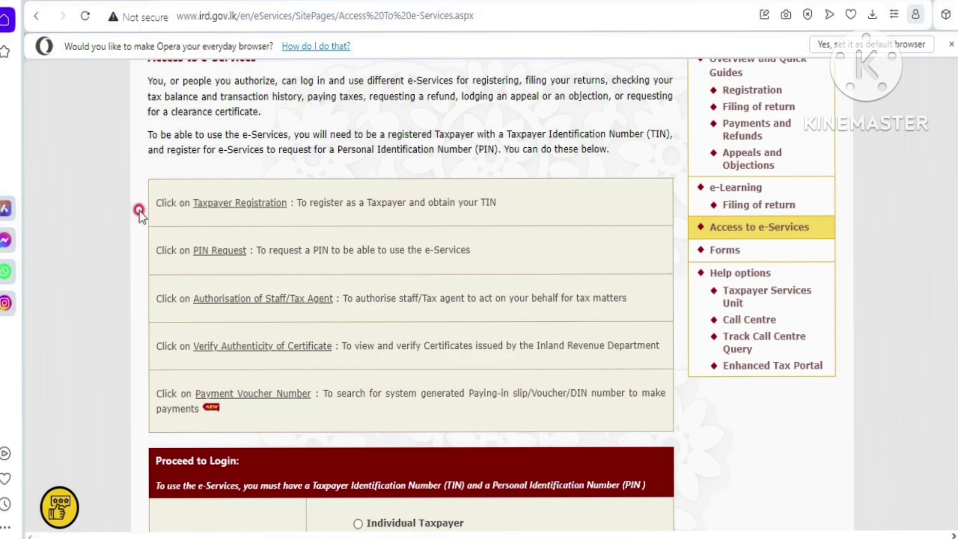
left_click(214, 205)
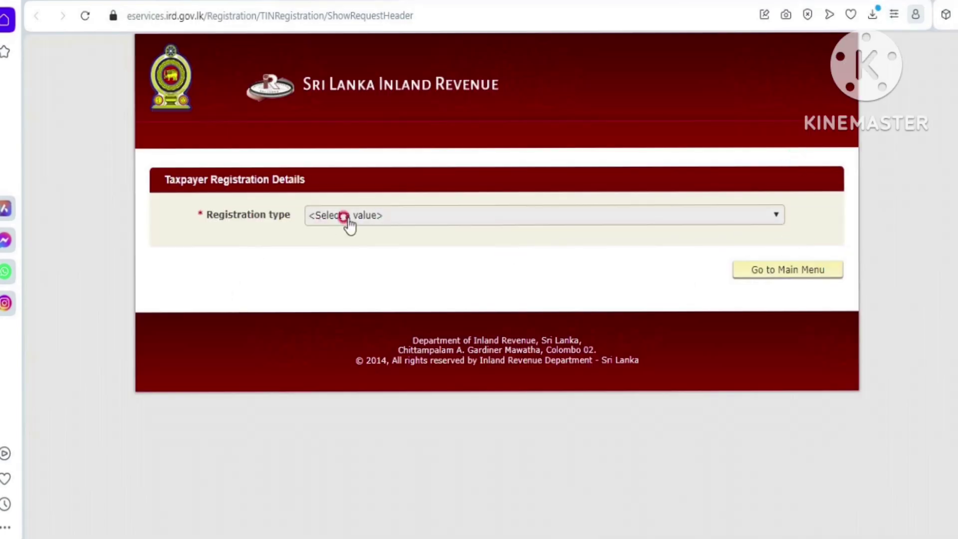
left_click(776, 214)
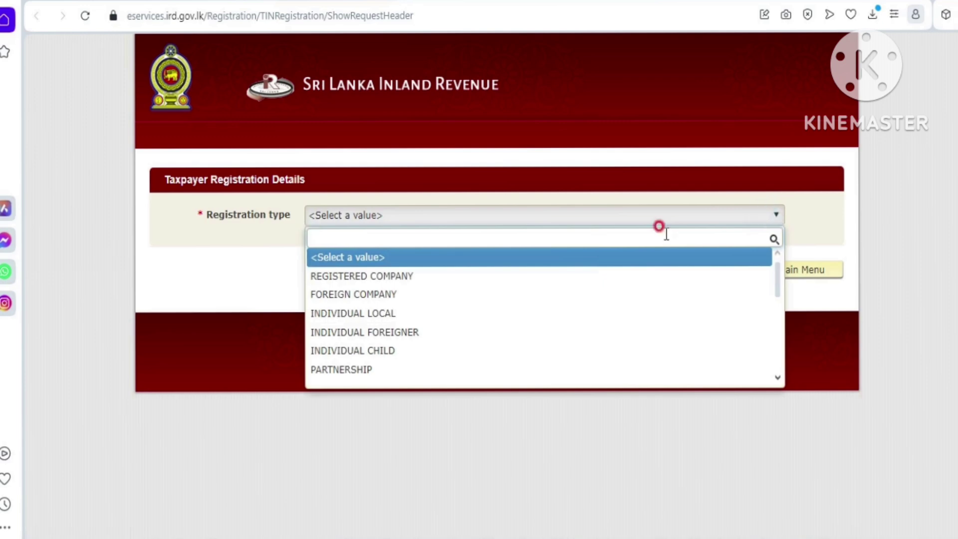
left_click(385, 315)
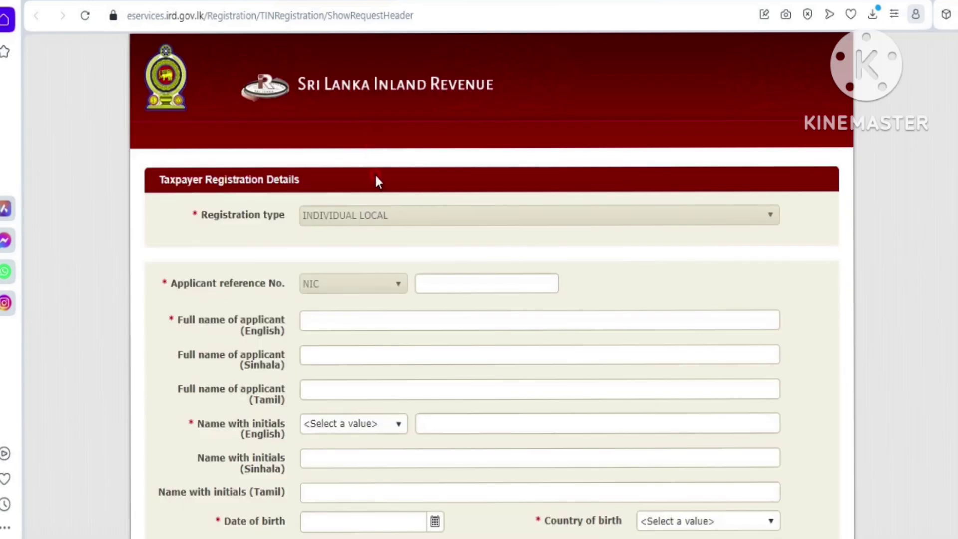
Review the applicant reference number, full name and name with initials fields, including the available English salutations.
scroll(260, 206, "down", 2)
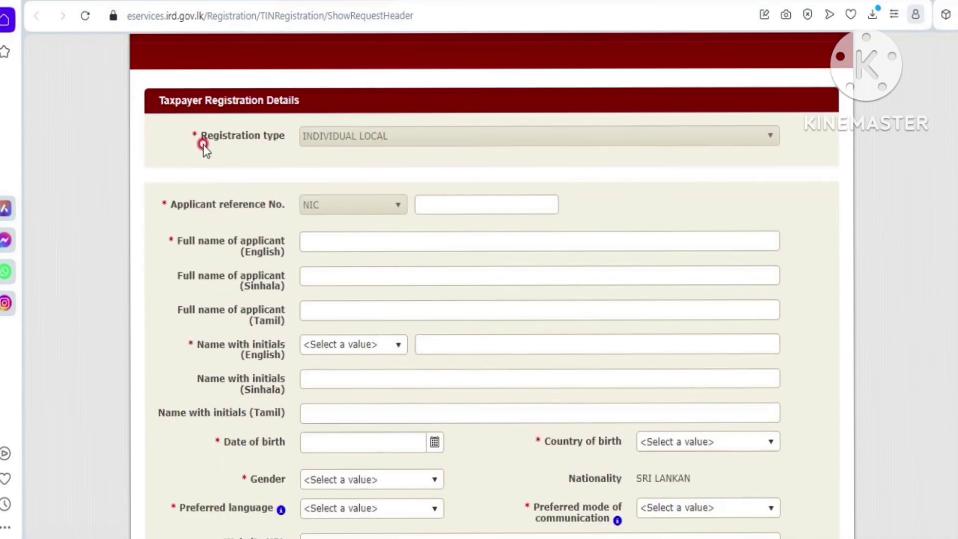
left_click(467, 208)
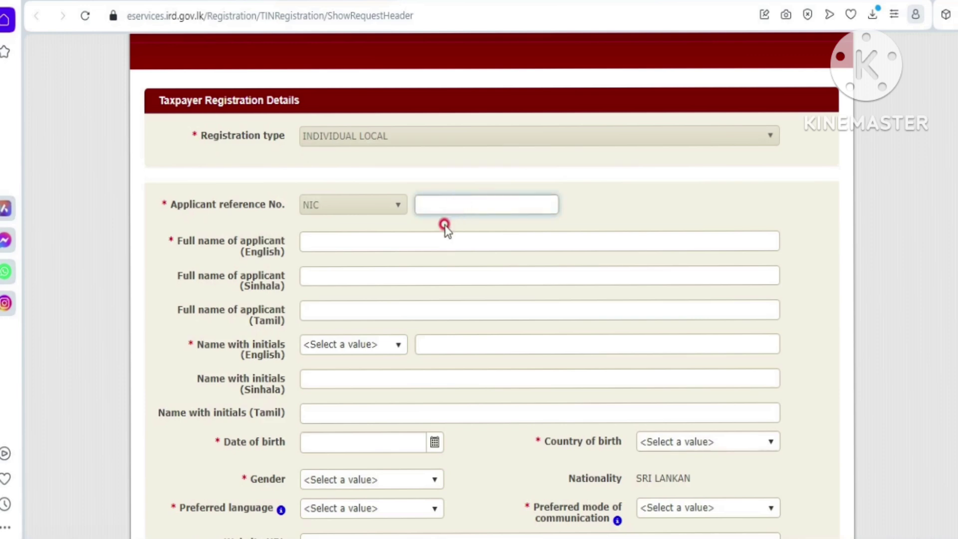
left_click(433, 240)
left_click(433, 256)
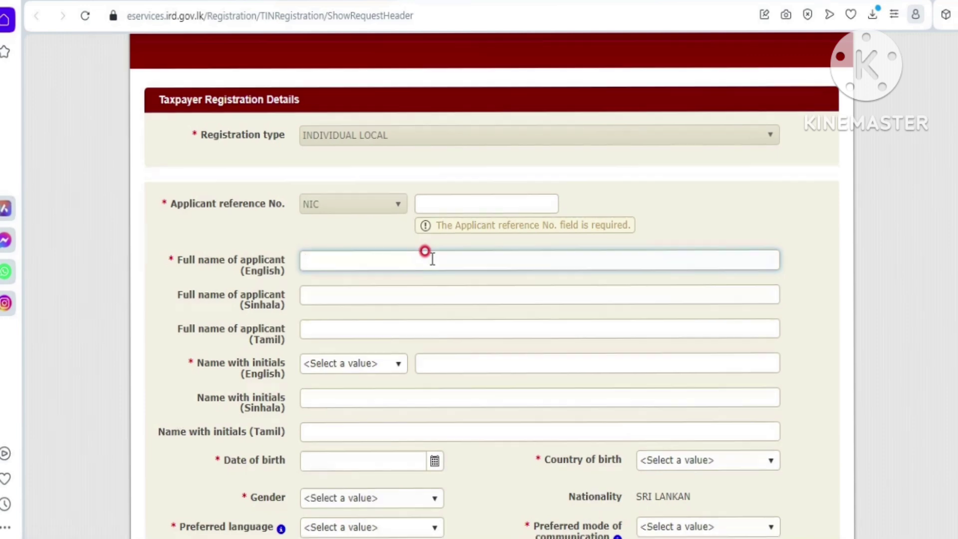
scroll(429, 255, "down", 3)
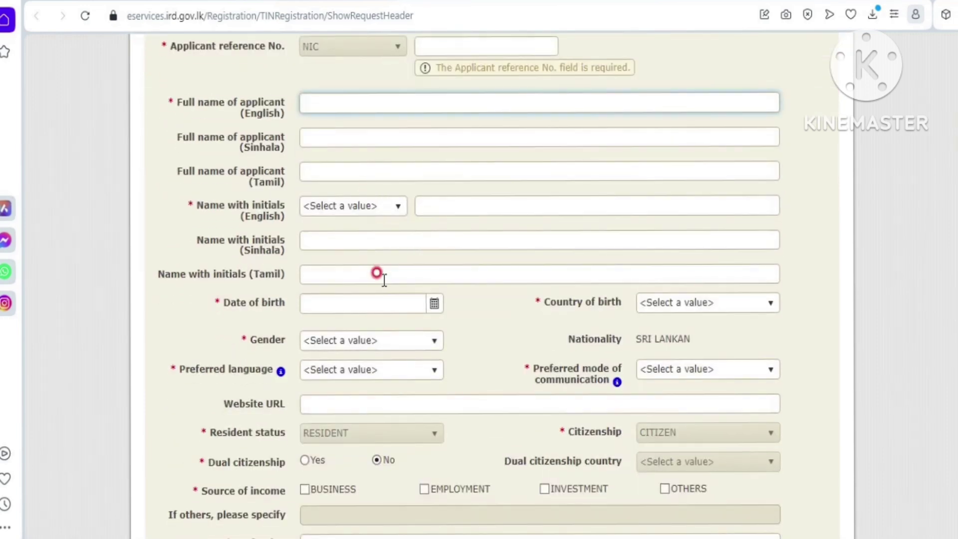
left_click(398, 210)
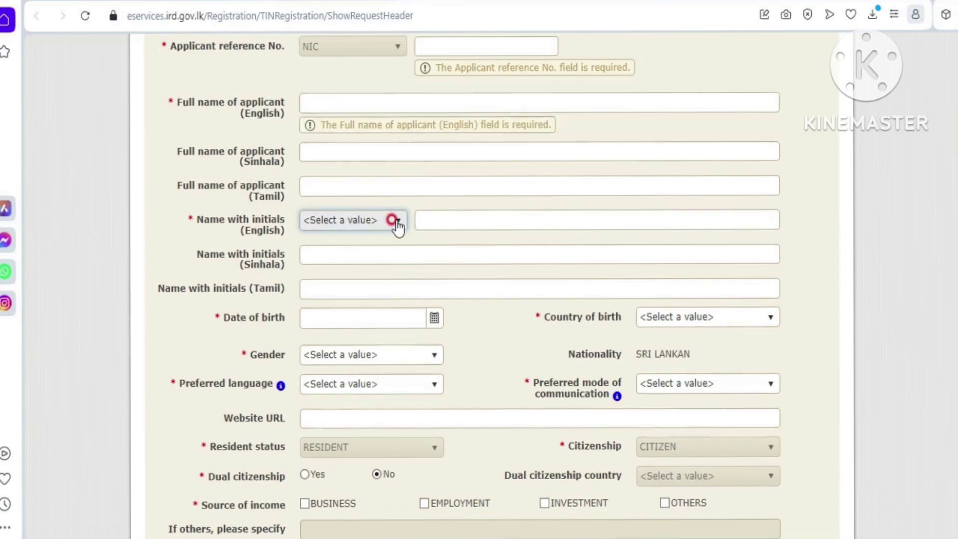
left_click(395, 221)
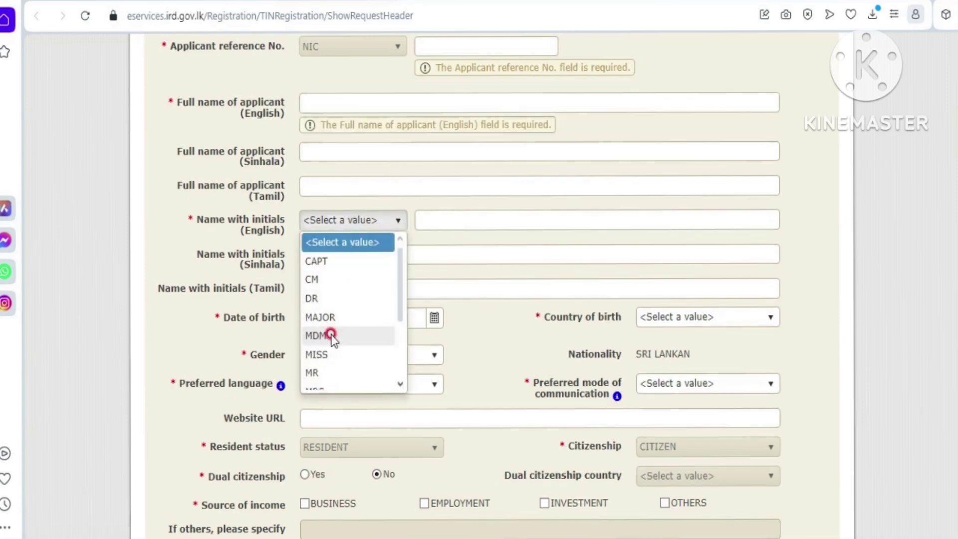
left_click_drag(402, 315, 399, 358)
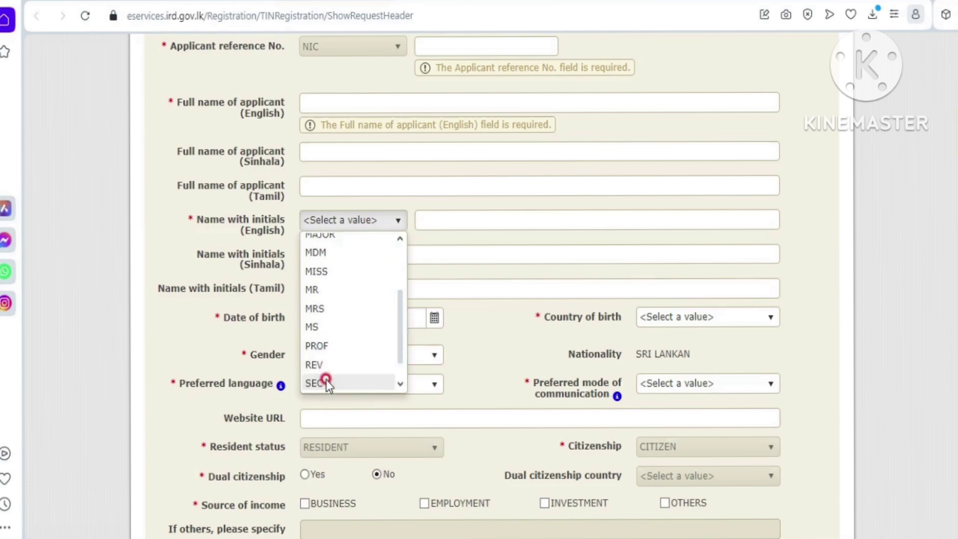
left_click(483, 221)
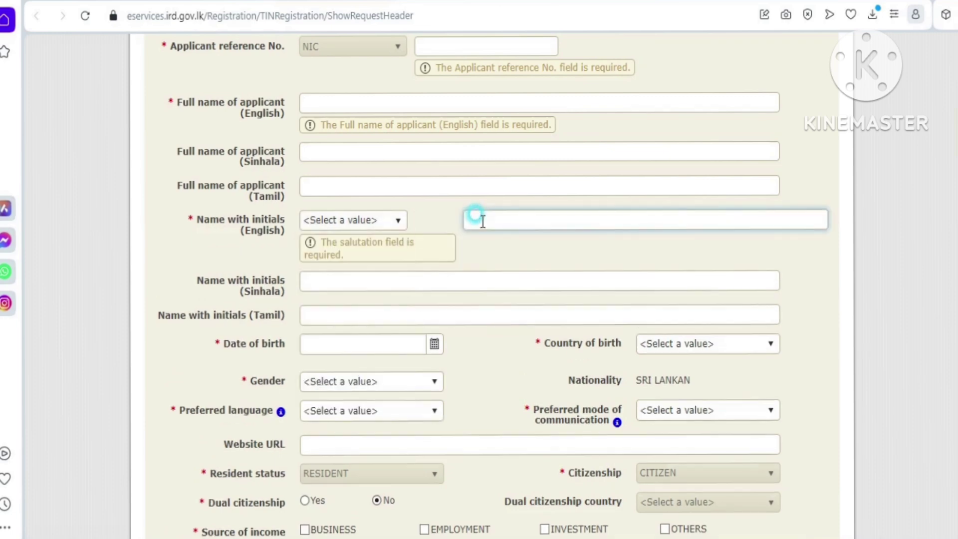
Check the date of birth calendar and close it without choosing a date.
scroll(373, 305, "down", 3)
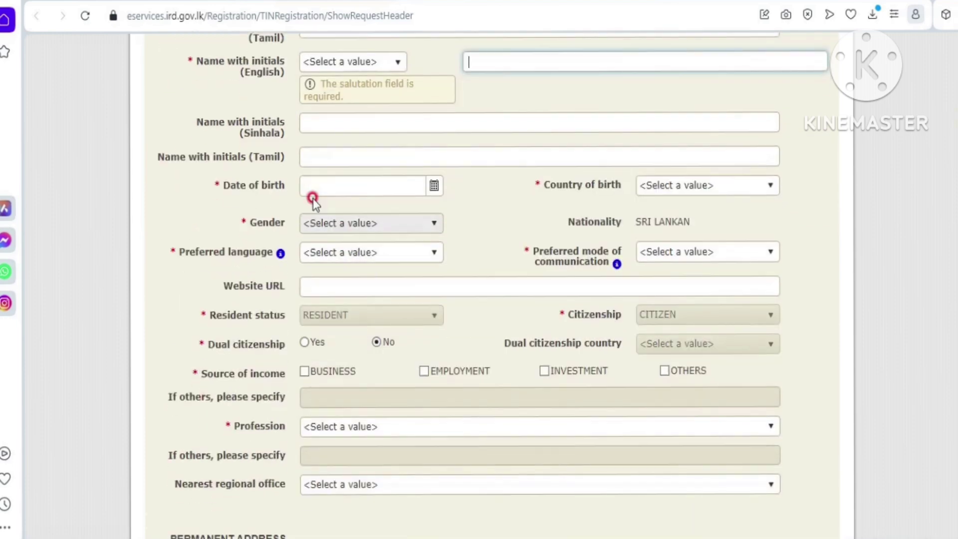
left_click(435, 185)
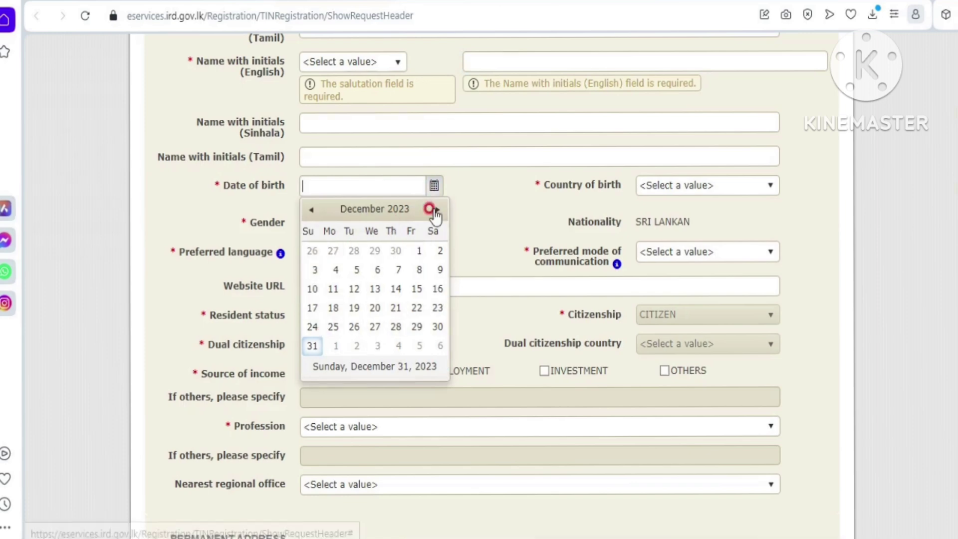
left_click(432, 185)
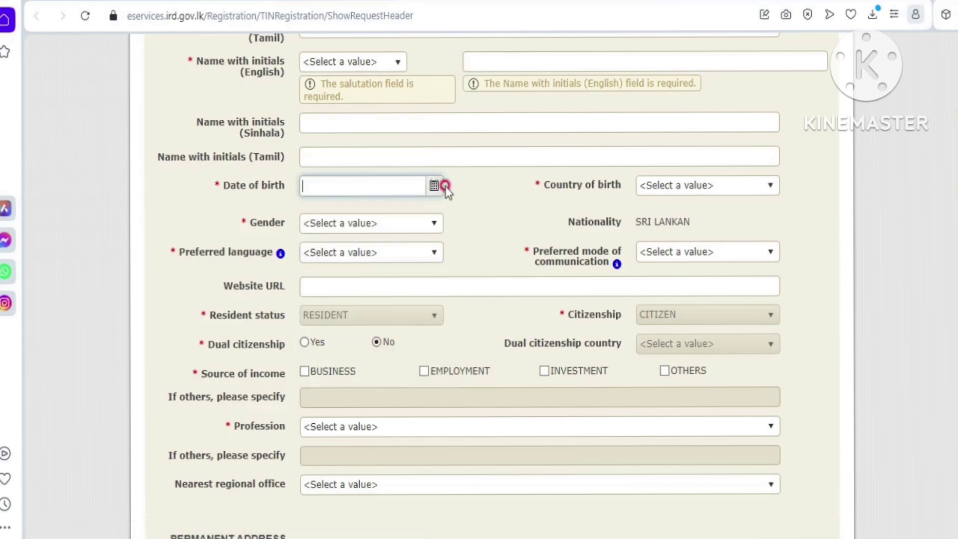
Search the country of birth options for "SR" and check the available gender options without choosing any.
left_click(665, 188)
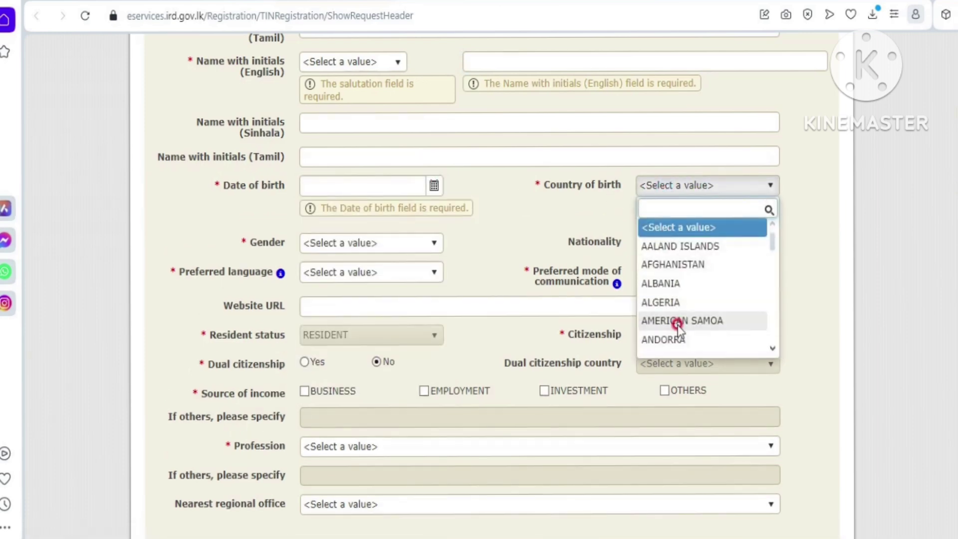
type("SR")
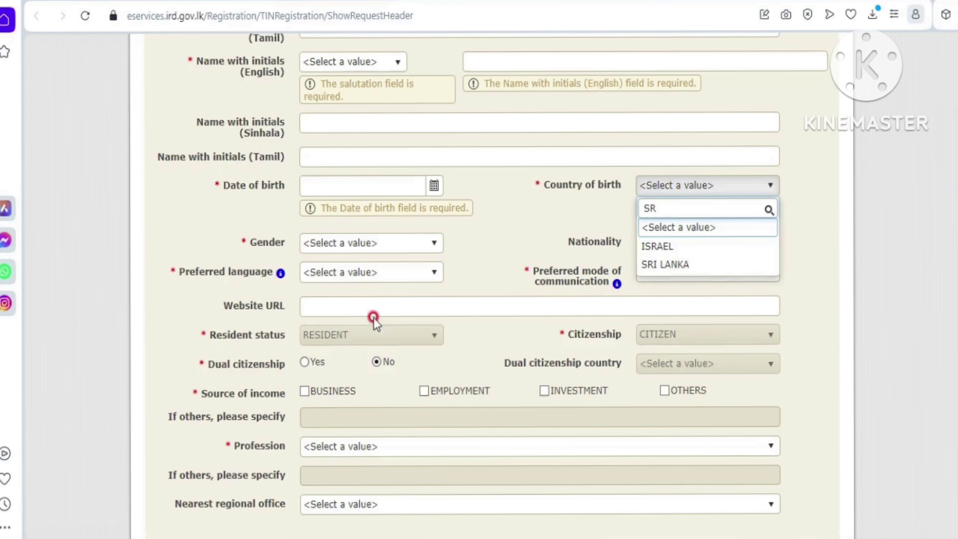
left_click(434, 243)
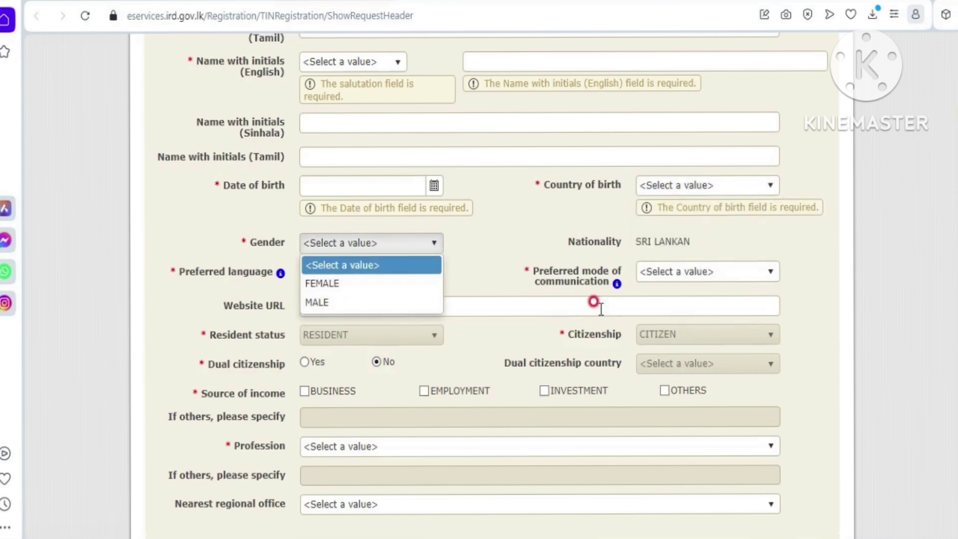
left_click(487, 284)
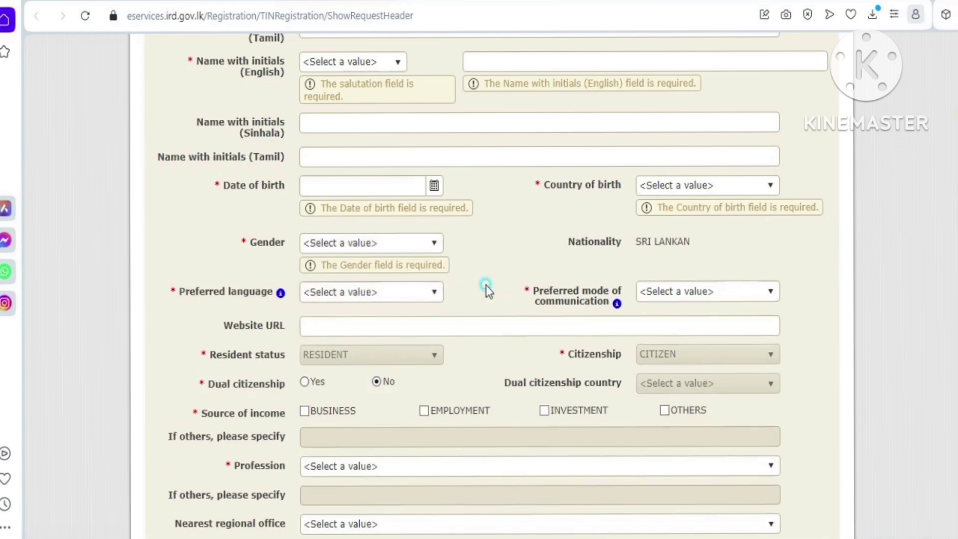
Check the preferred language and preferred mode of communication options without choosing any.
left_click(431, 292)
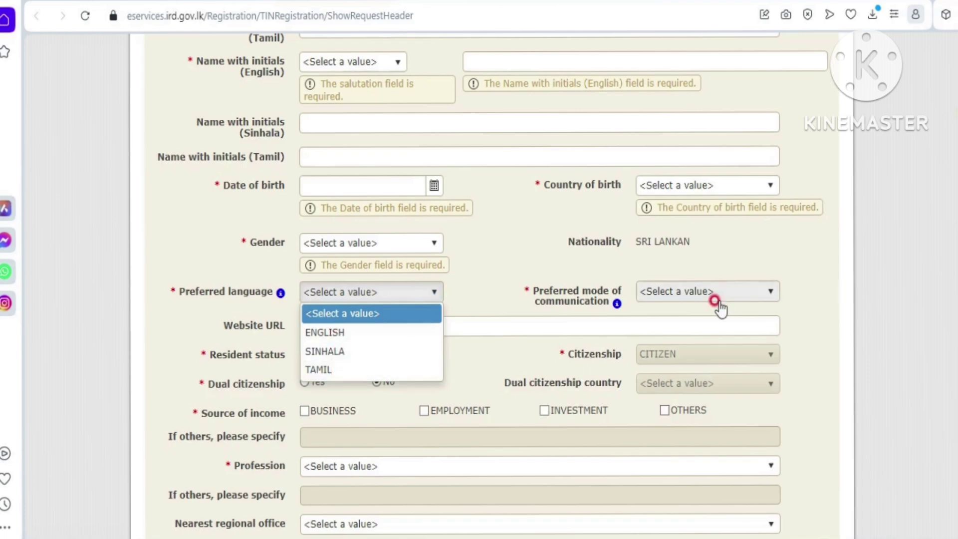
left_click(748, 301)
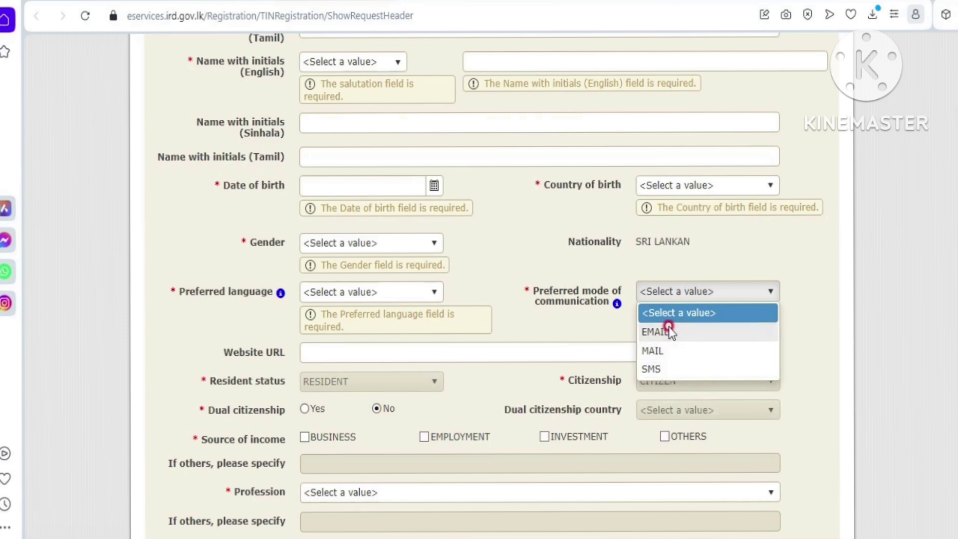
left_click(556, 322)
Mark EMPLOYMENT as the only source of income, trying the OTHERS option and clearing it again.
scroll(553, 330, "down", 3)
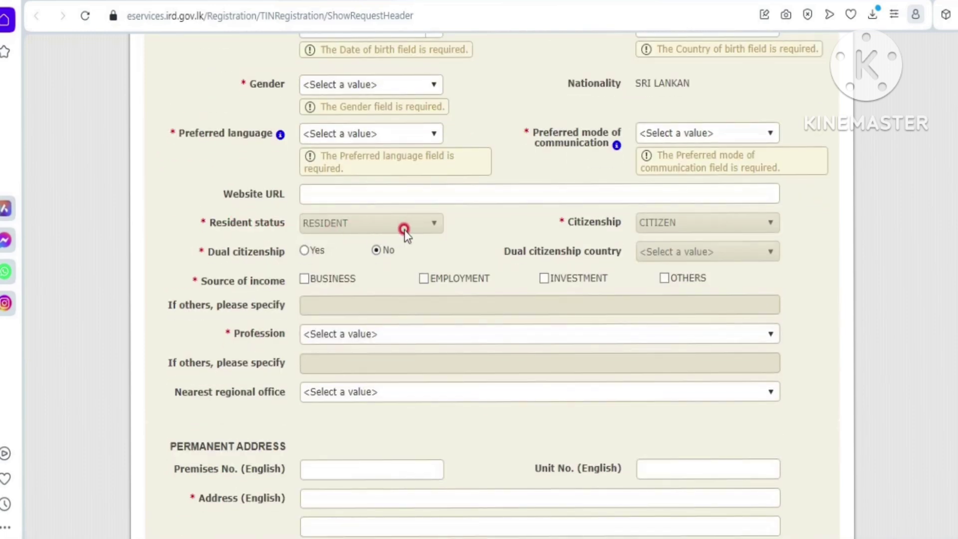
scroll(454, 274, "down", 2)
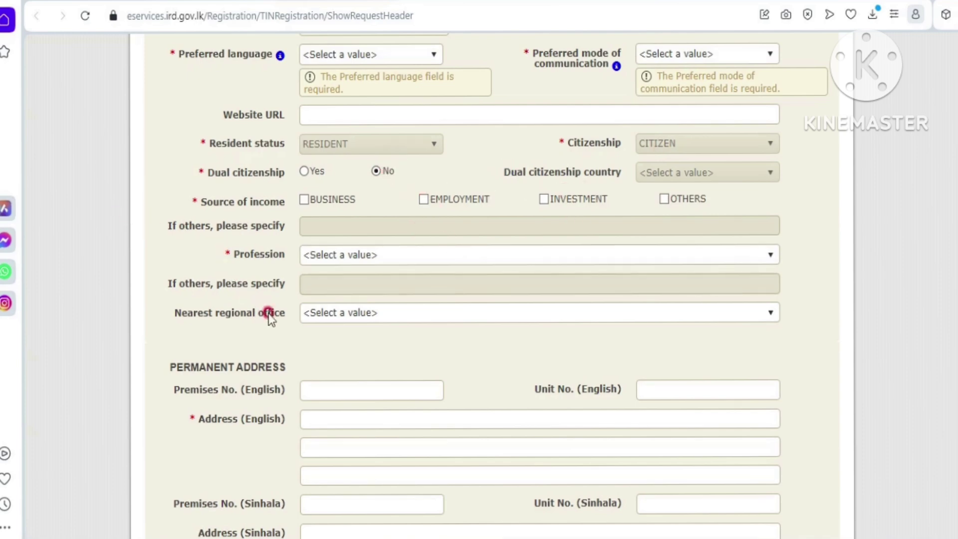
scroll(310, 304, "down", 2)
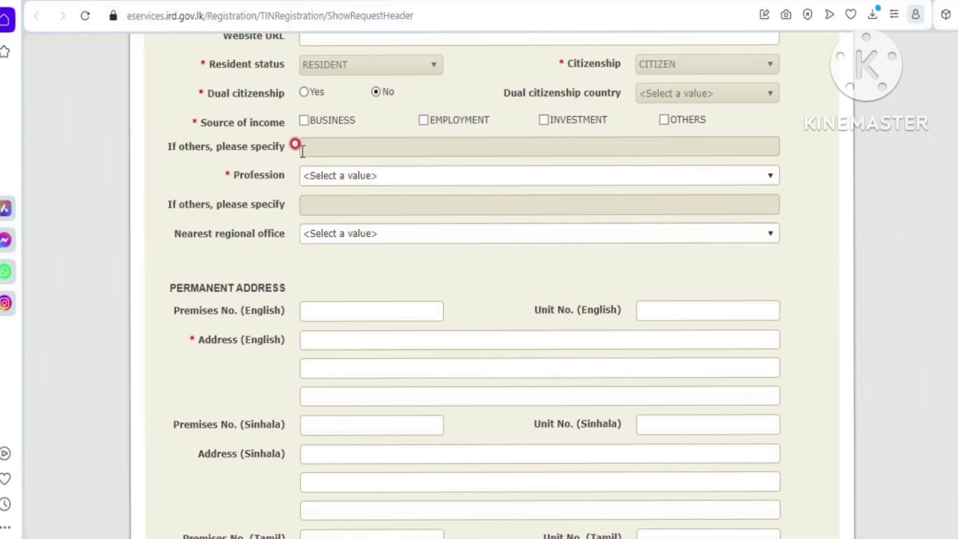
left_click(664, 122)
left_click(629, 141)
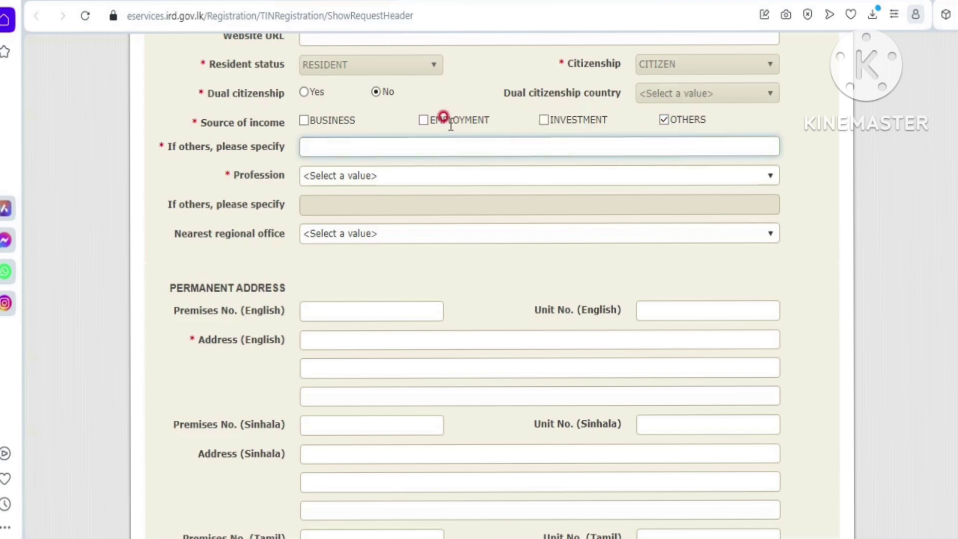
left_click(424, 122)
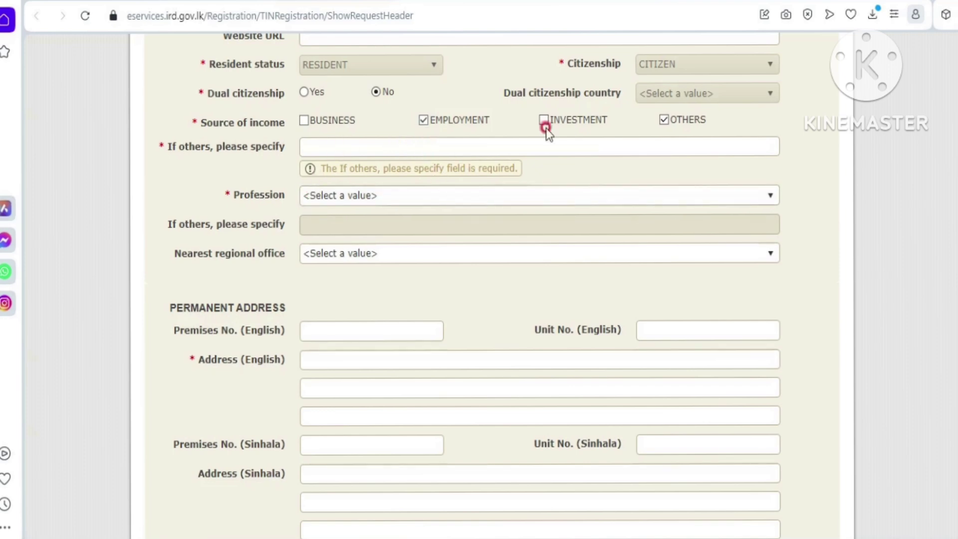
left_click(666, 121)
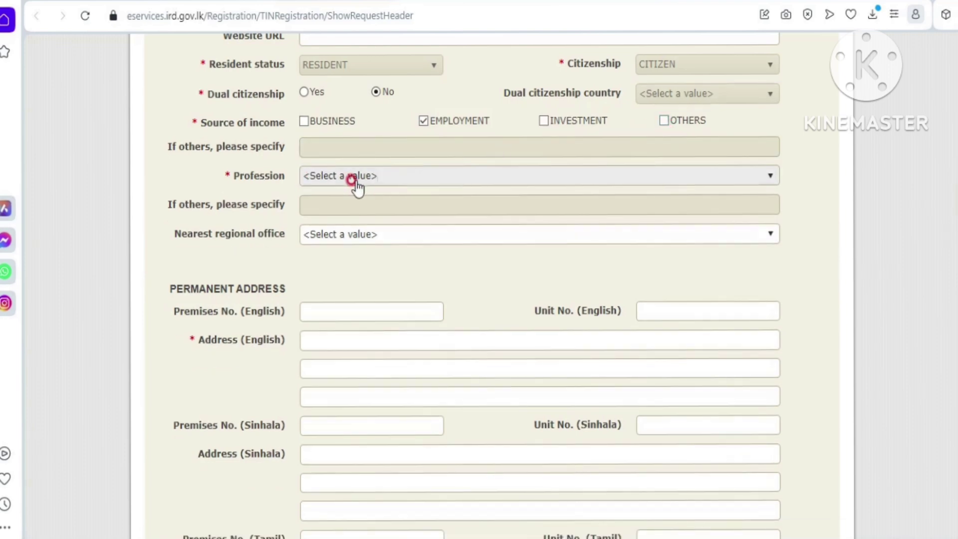
Set the profession to OTHERS and activate its field for specifying the profession.
left_click(768, 176)
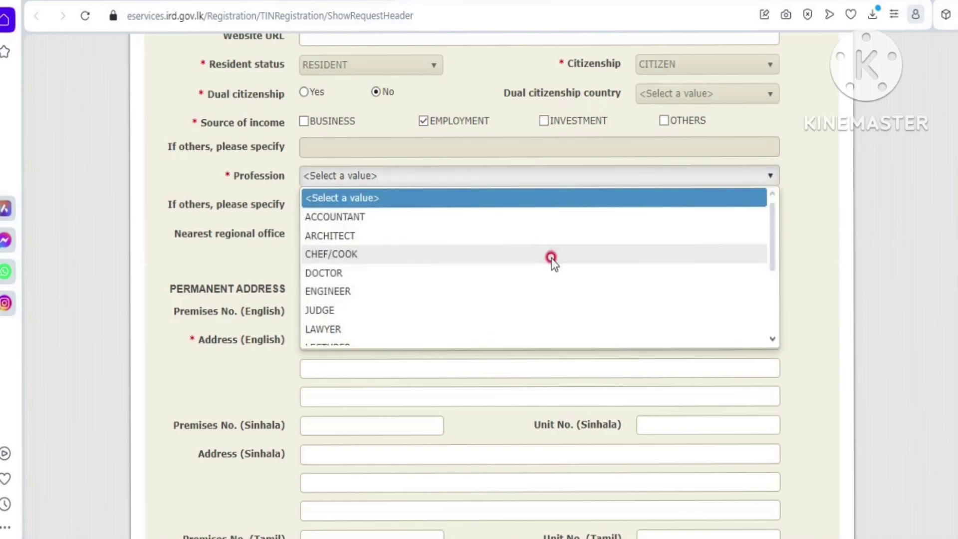
scroll(535, 313, "down", 1)
scroll(535, 313, "down", 2)
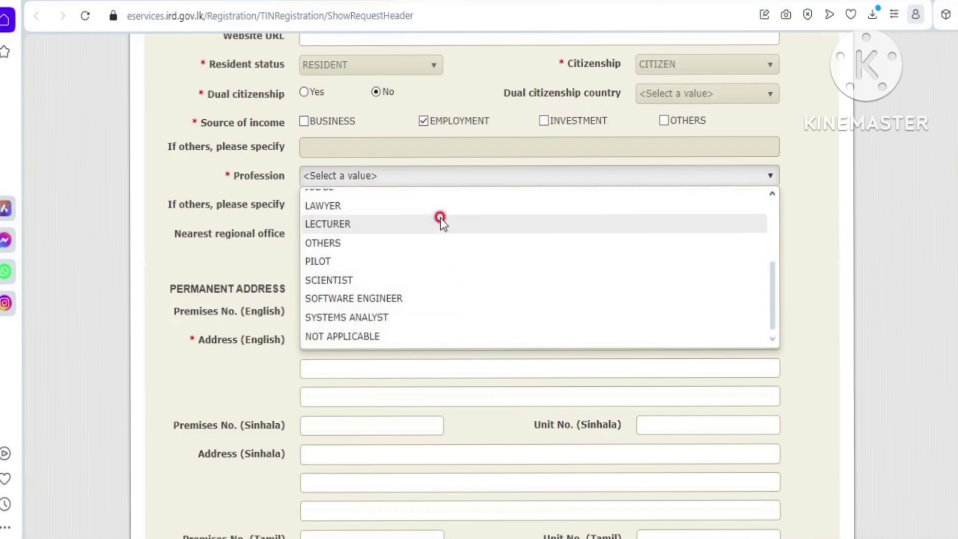
left_click(442, 244)
left_click(362, 197)
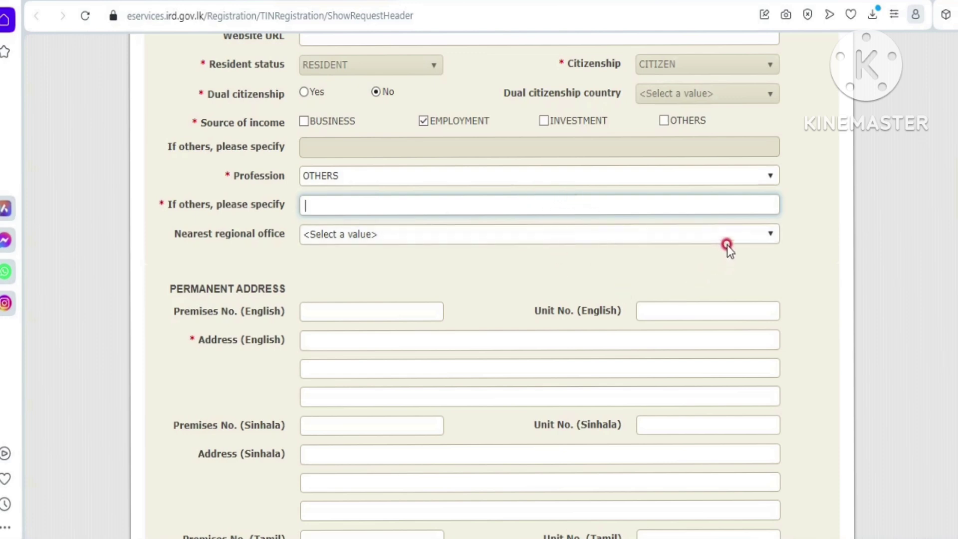
Look through the available nearest regional offices and close the list without choosing one.
left_click(771, 240)
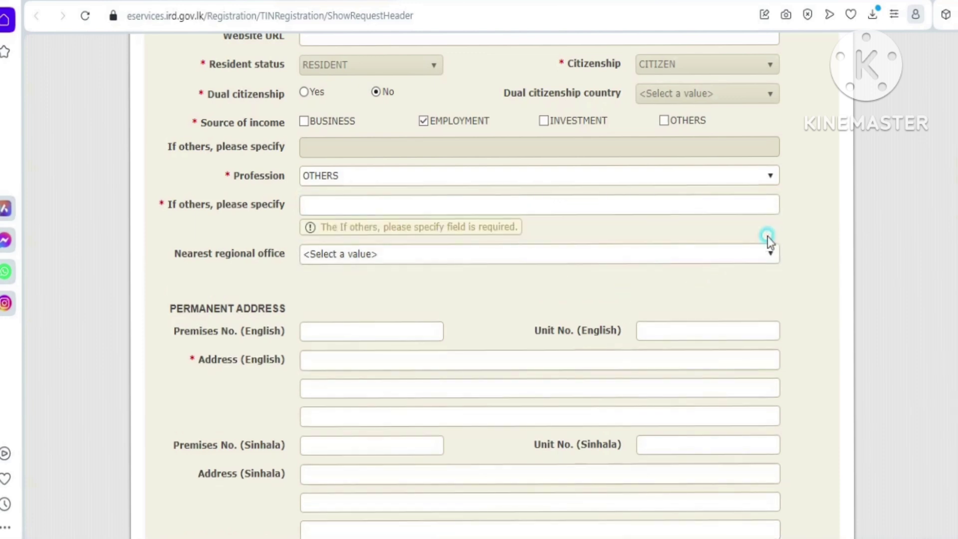
left_click(766, 252)
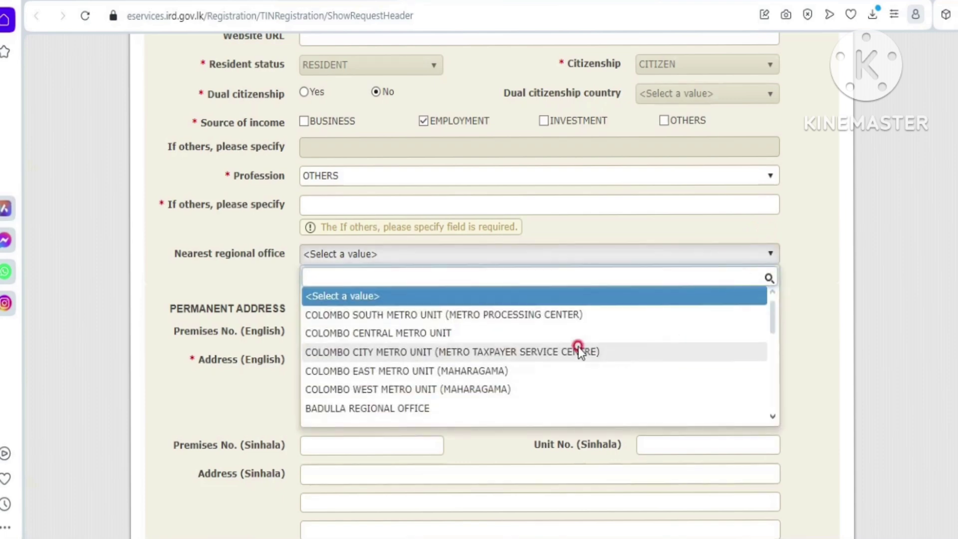
scroll(537, 324, "down", 2)
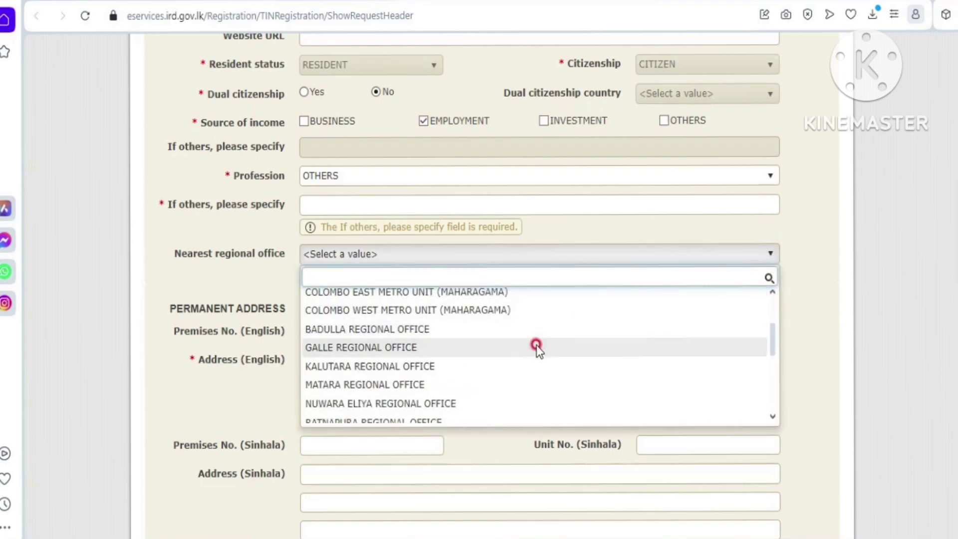
scroll(504, 407, "down", 5)
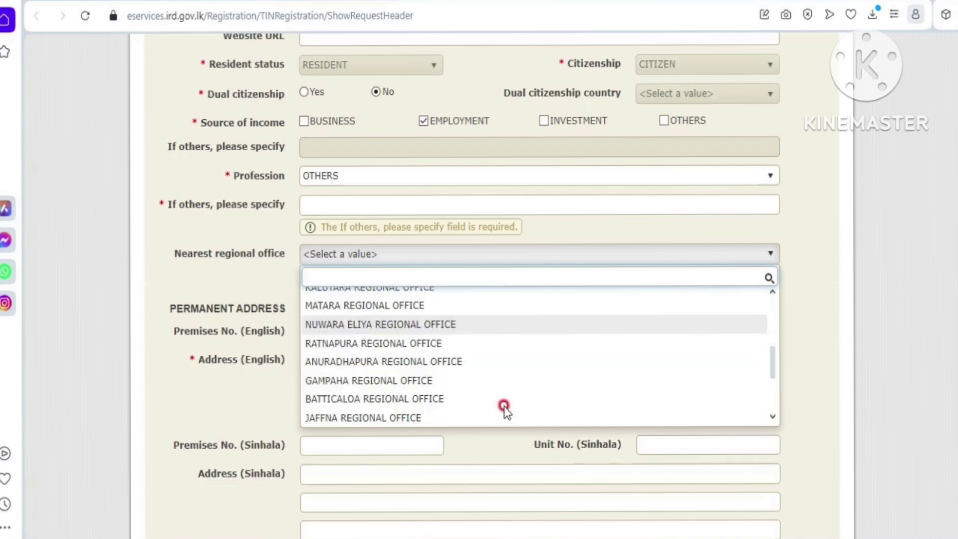
scroll(504, 406, "down", 1)
scroll(504, 406, "up", 5)
scroll(504, 405, "up", 2)
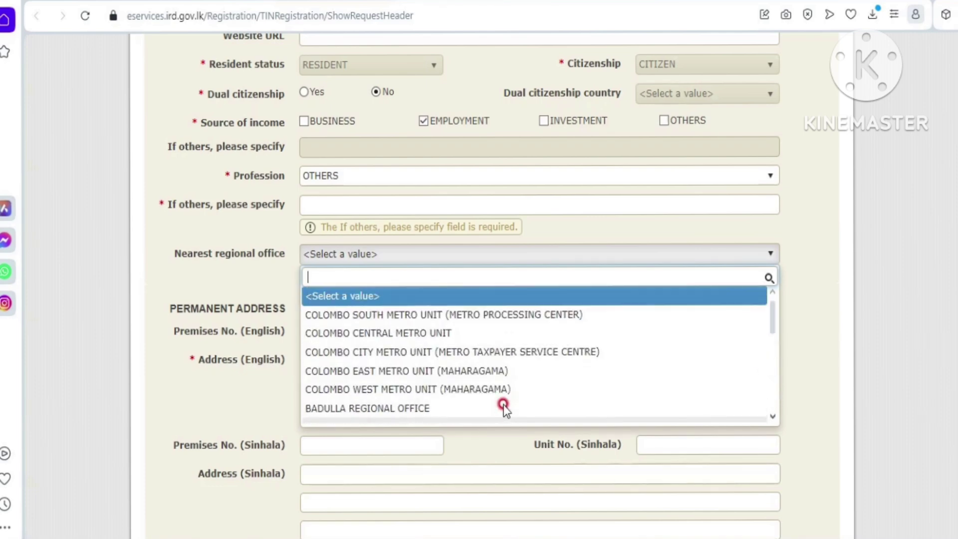
left_click(797, 289)
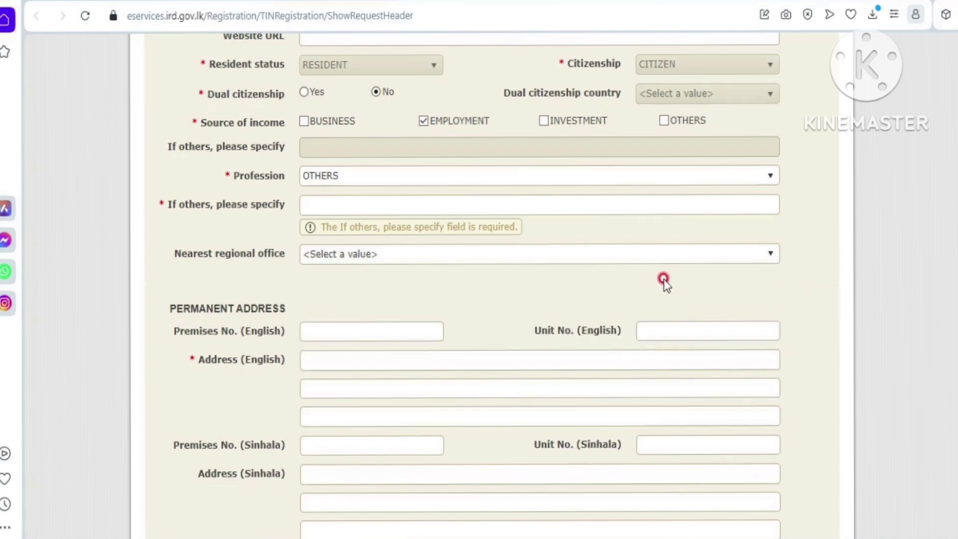
Review the permanent address fields, from the three English address lines down to the postal code.
scroll(664, 279, "down", 2)
scroll(664, 279, "down", 2)
left_click(369, 200)
left_click(375, 230)
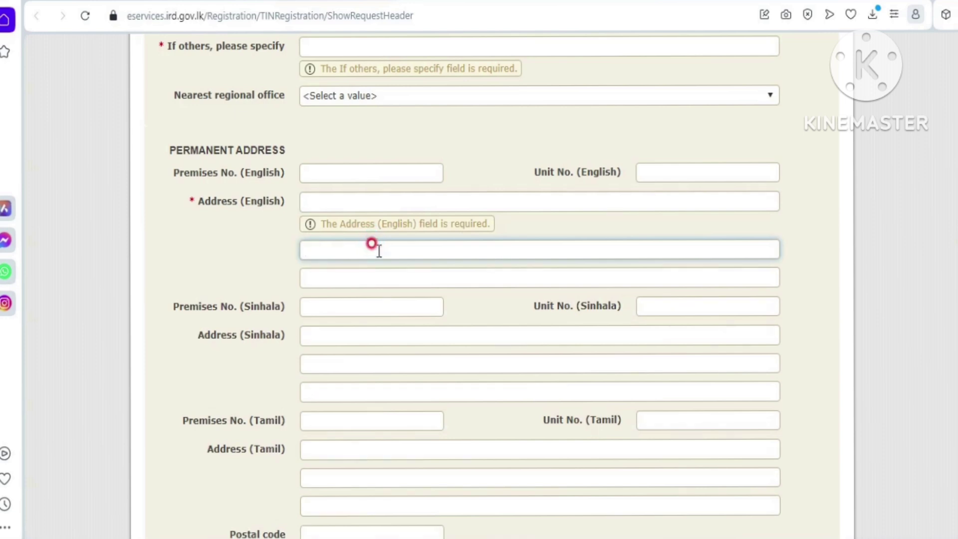
left_click(379, 200)
left_click(389, 249)
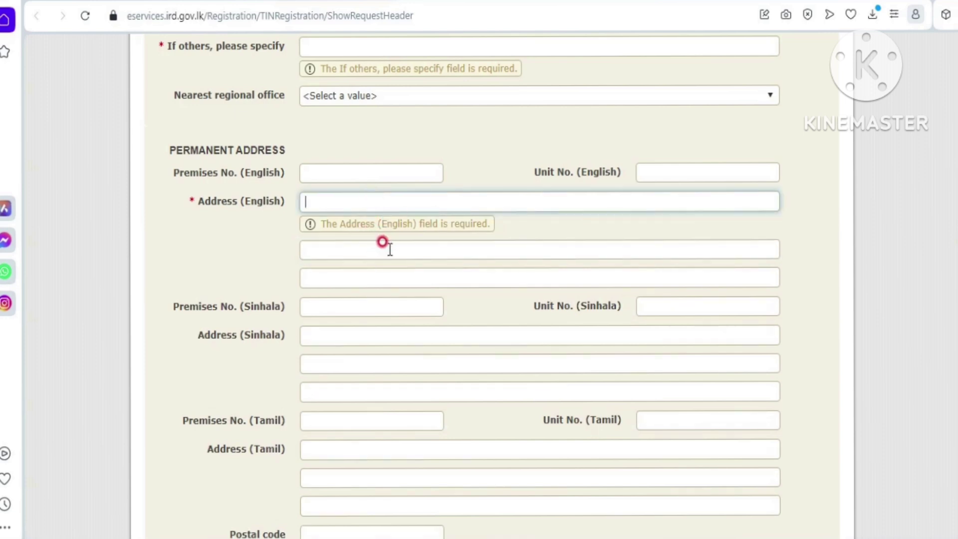
left_click(387, 272)
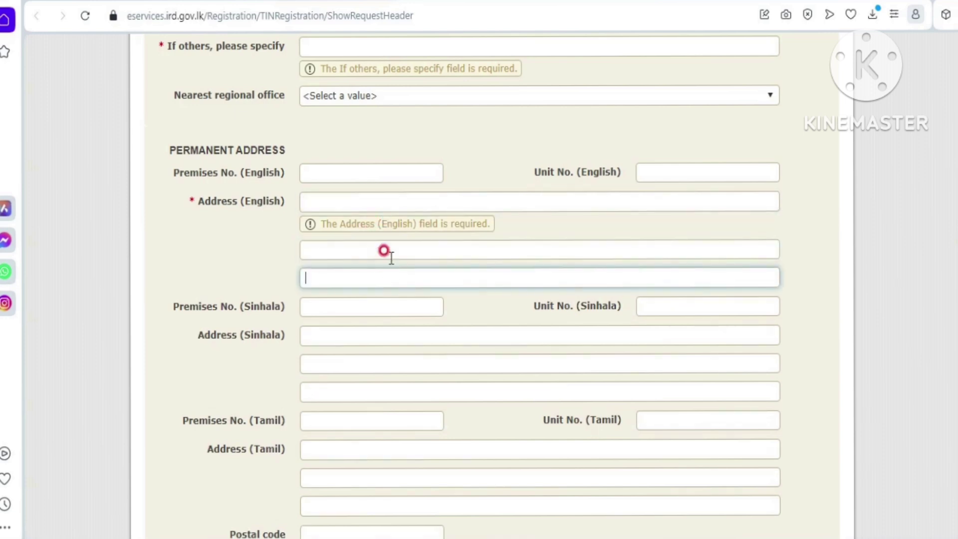
scroll(387, 285, "down", 3)
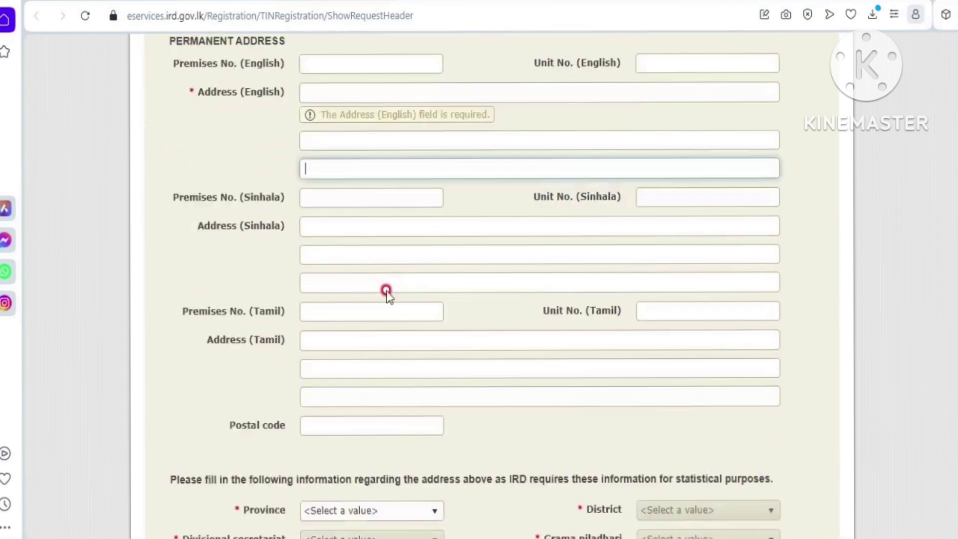
scroll(389, 292, "down", 3)
left_click(382, 218)
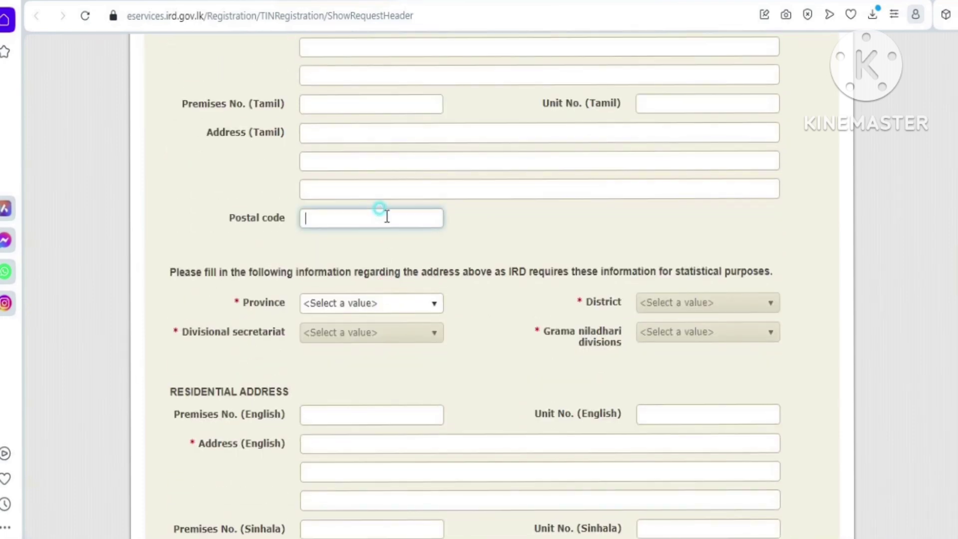
Choose EASTERN as the permanent address province and check which districts it offers without choosing one.
scroll(420, 308, "down", 2)
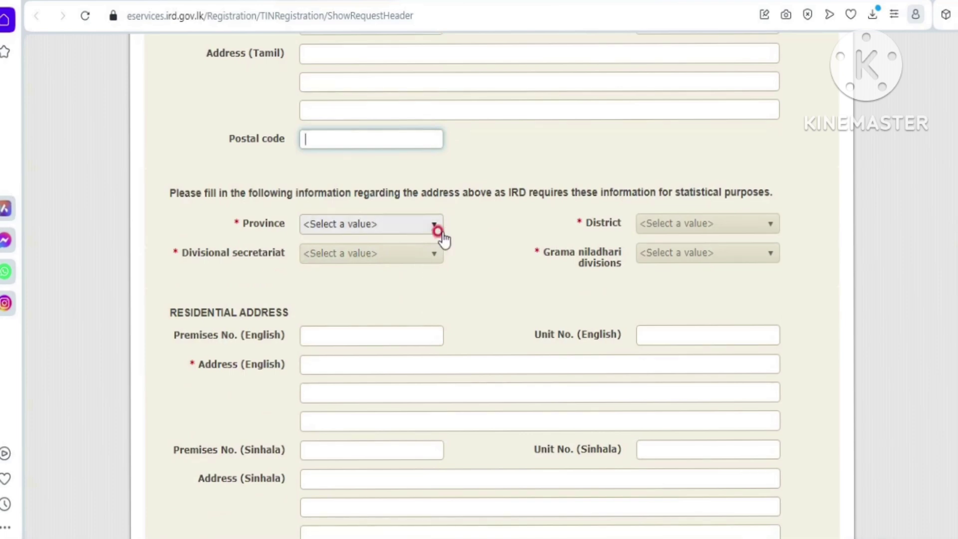
left_click(434, 230)
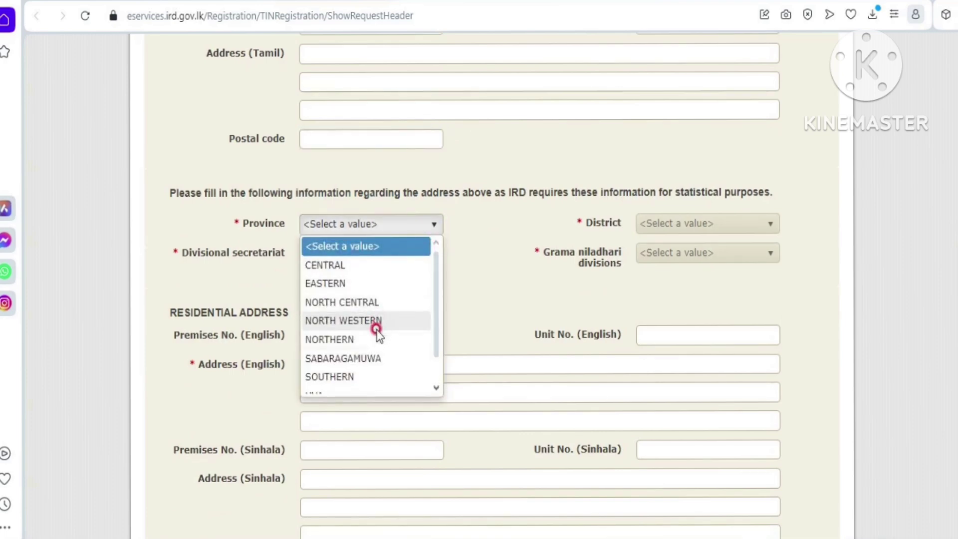
left_click(661, 218)
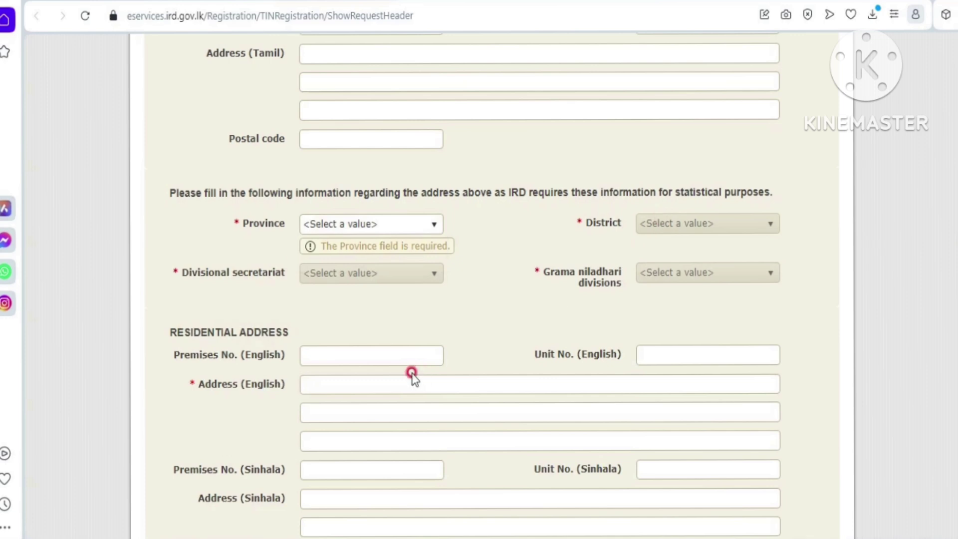
left_click(429, 223)
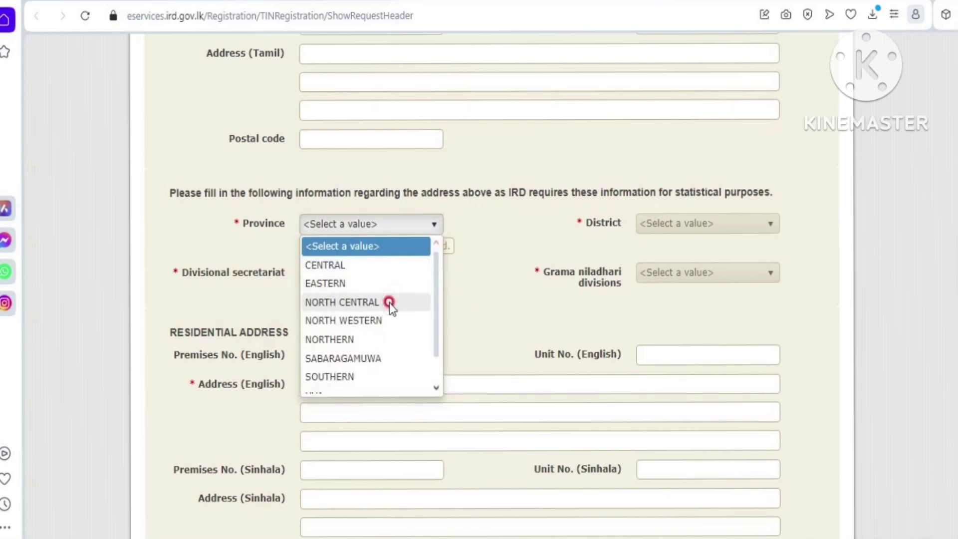
left_click(378, 283)
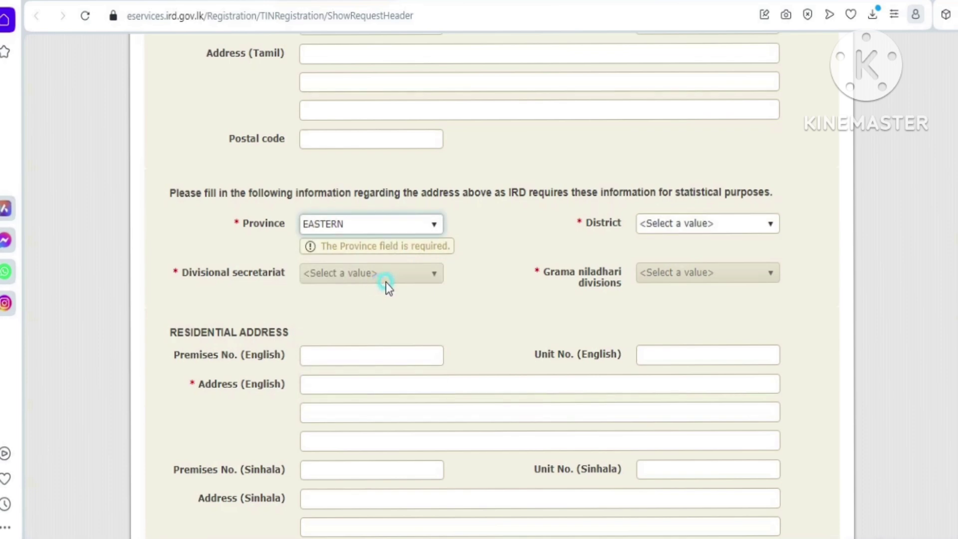
left_click(668, 226)
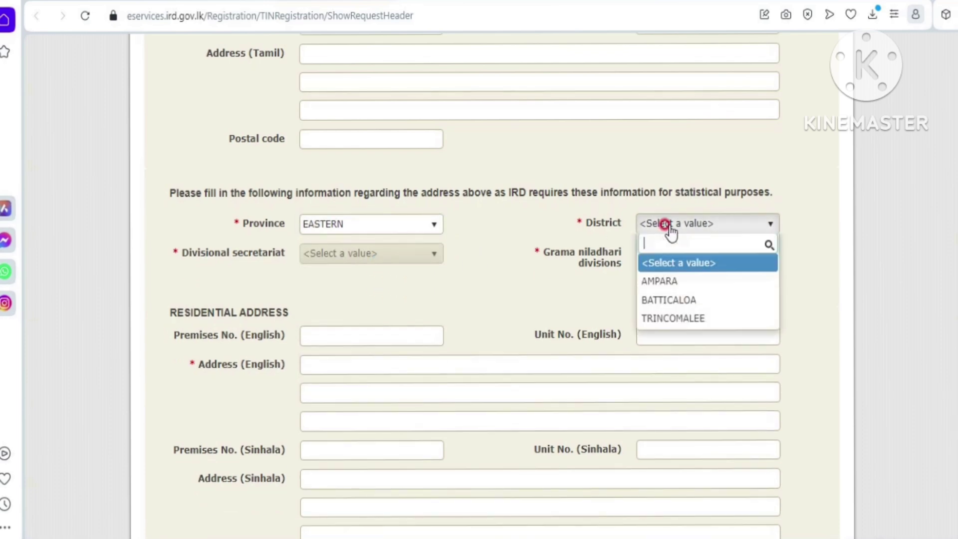
left_click(506, 282)
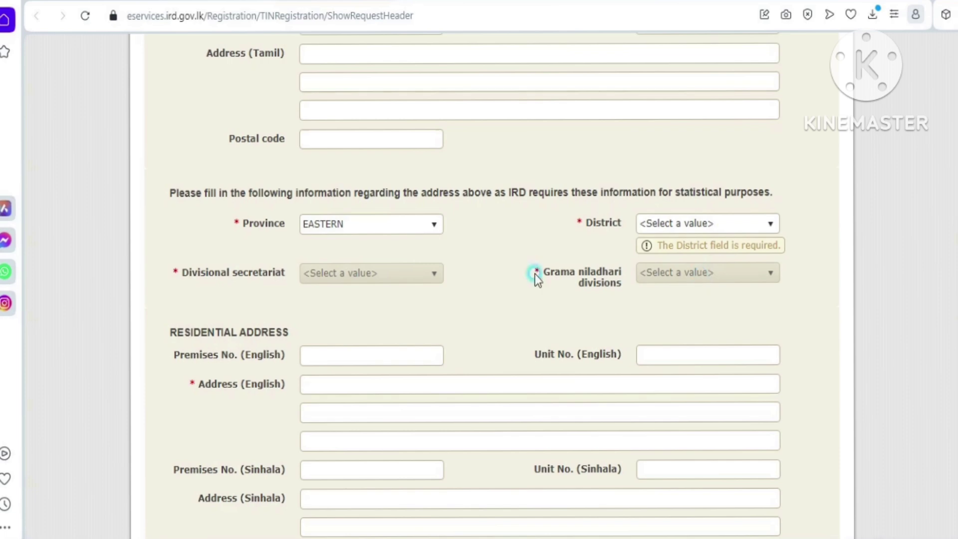
Reset the permanent address province to the unselected value.
left_click(420, 225)
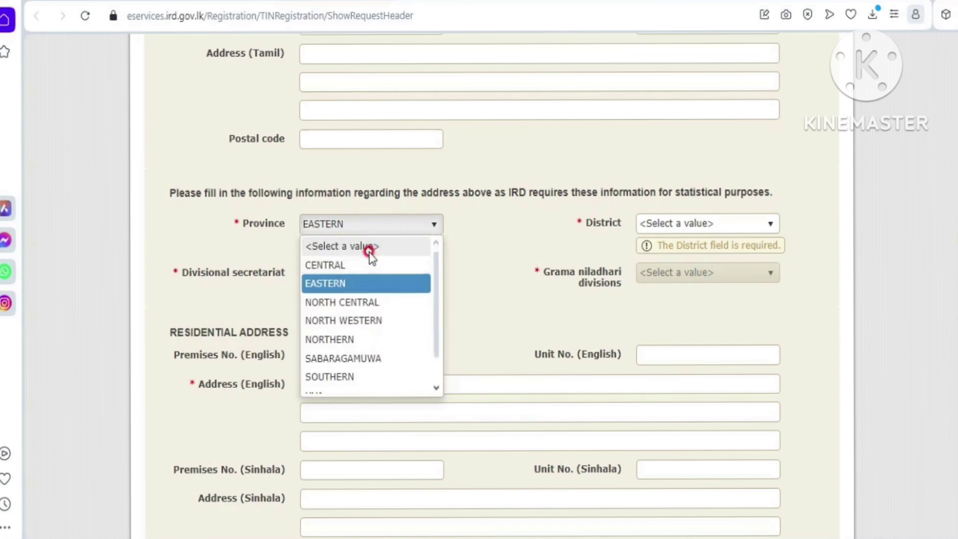
left_click(369, 247)
scroll(488, 334, "down", 3)
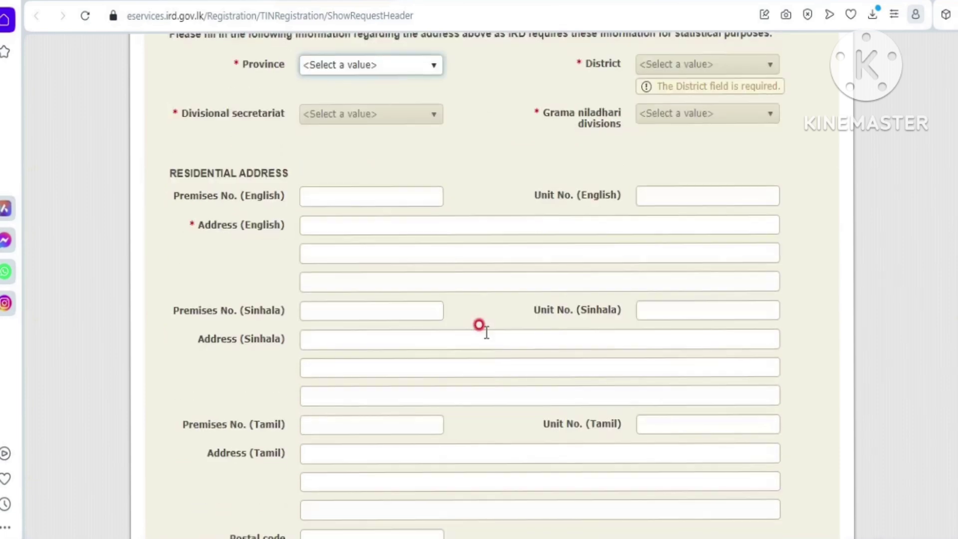
Review the residential address fields and the contact number fields, through to the email address field.
scroll(481, 326, "down", 2)
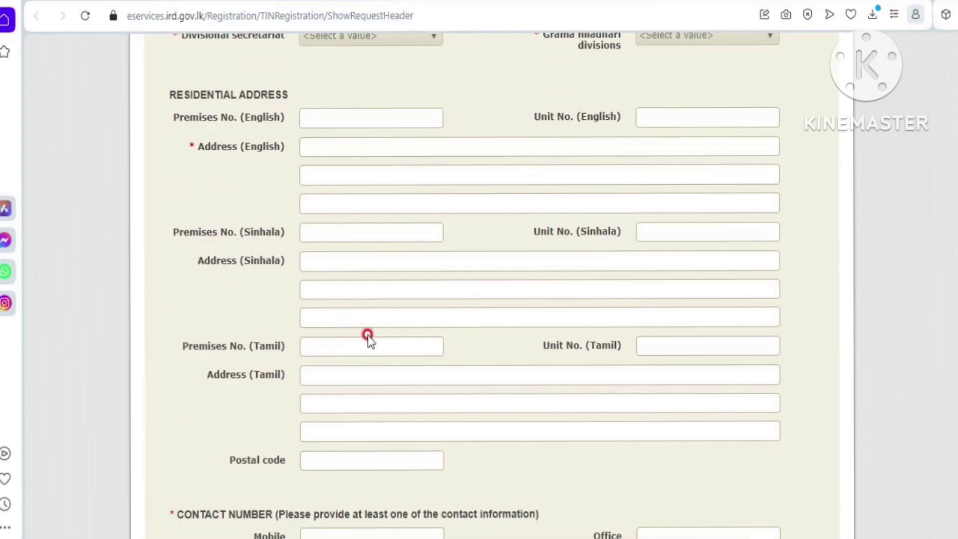
scroll(387, 338, "down", 6)
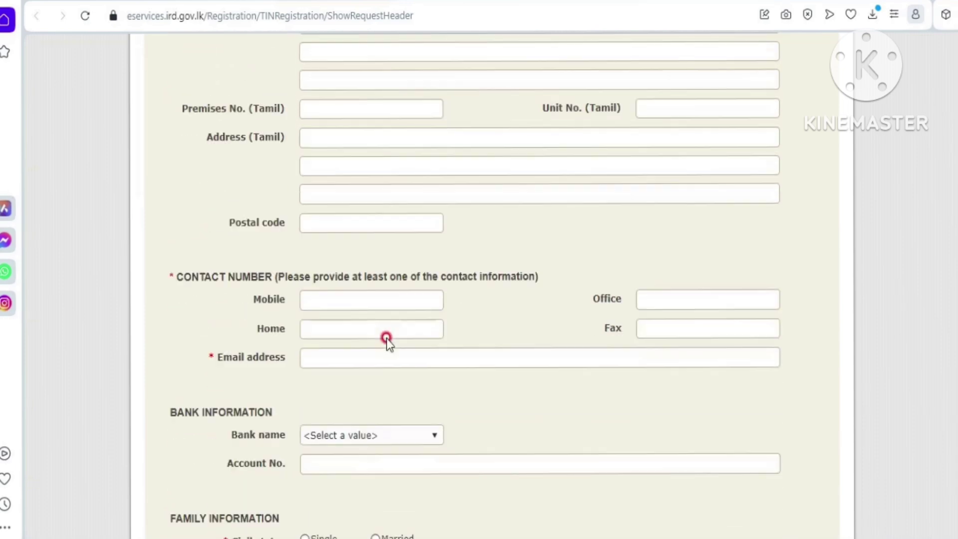
scroll(291, 366, "down", 2)
left_click(339, 218)
left_click(346, 277)
scroll(387, 339, "down", 4)
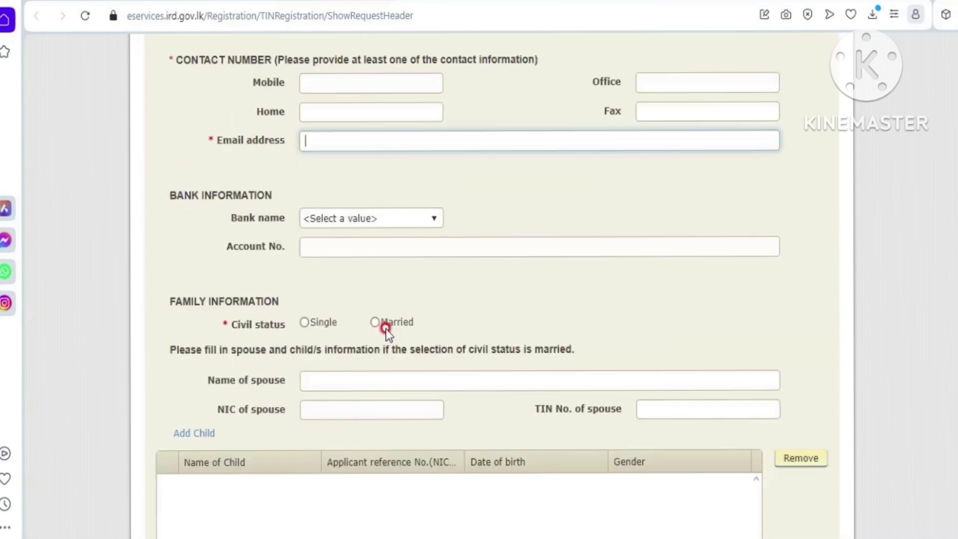
Look through the available bank names without choosing one, and move to the bank account number field.
left_click(339, 195)
left_click(368, 216)
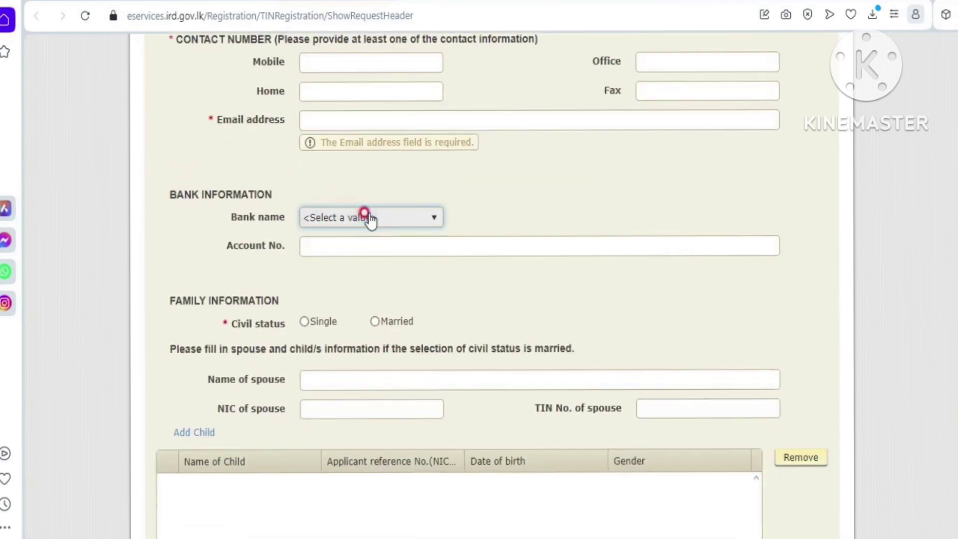
scroll(377, 349, "down", 5)
scroll(376, 358, "down", 8)
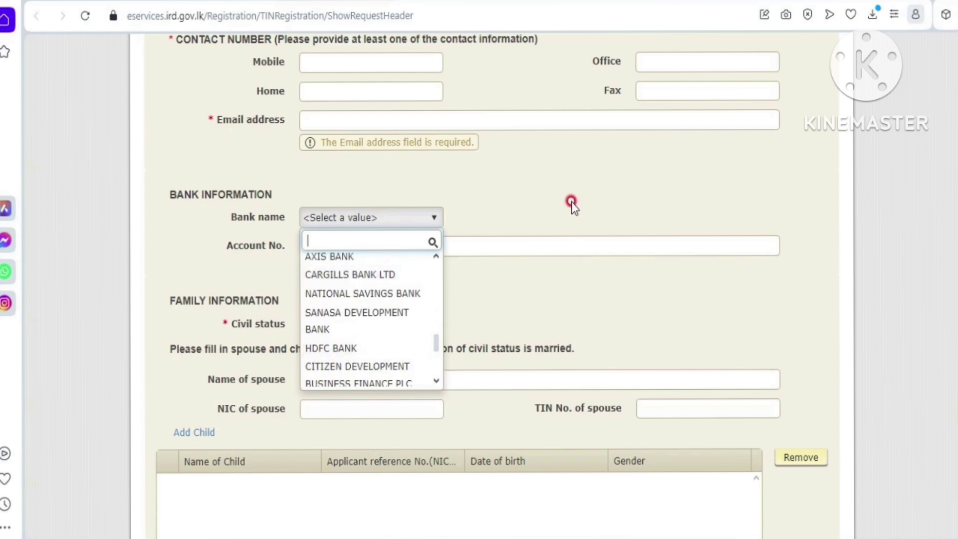
left_click(538, 216)
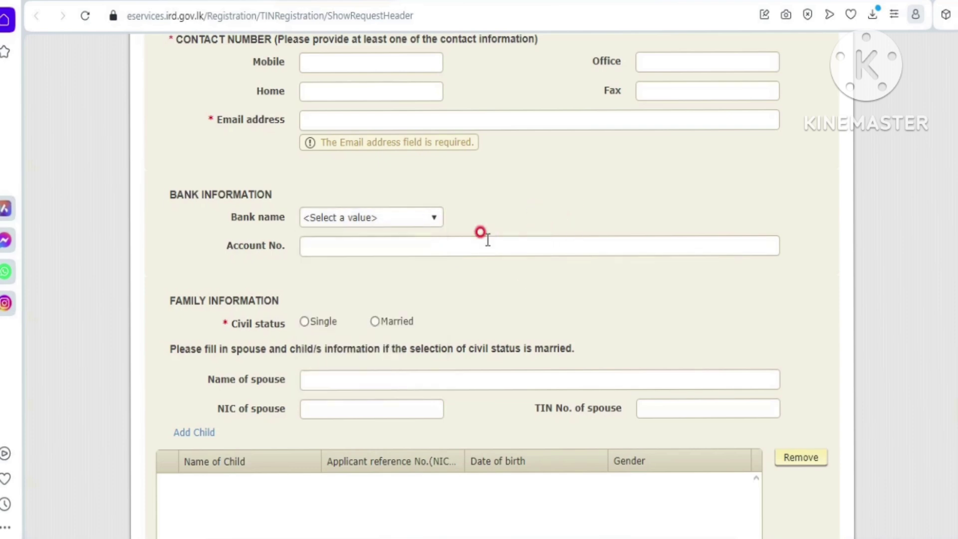
left_click(439, 242)
Set the civil status to Married and place the cursor in the name of spouse field.
scroll(487, 282, "down", 3)
left_click(374, 164)
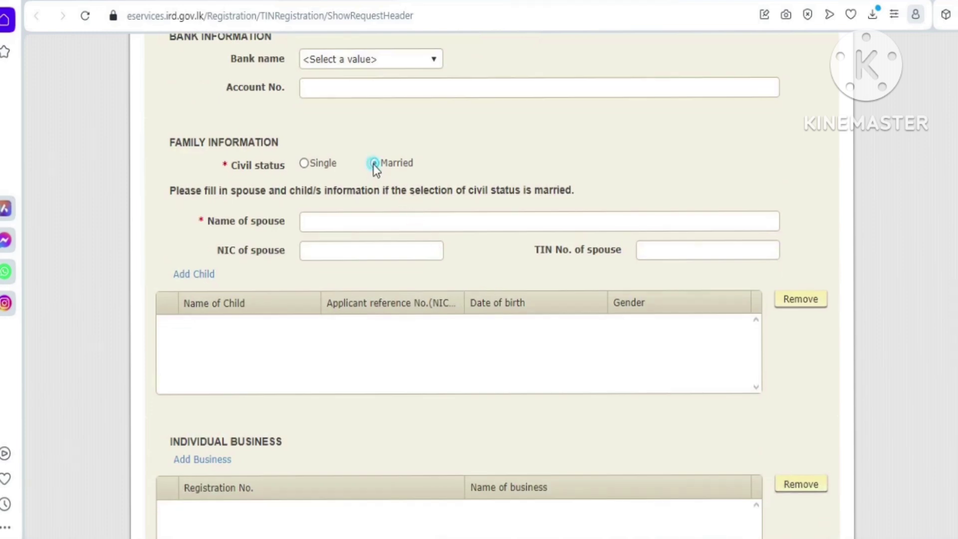
left_click(371, 216)
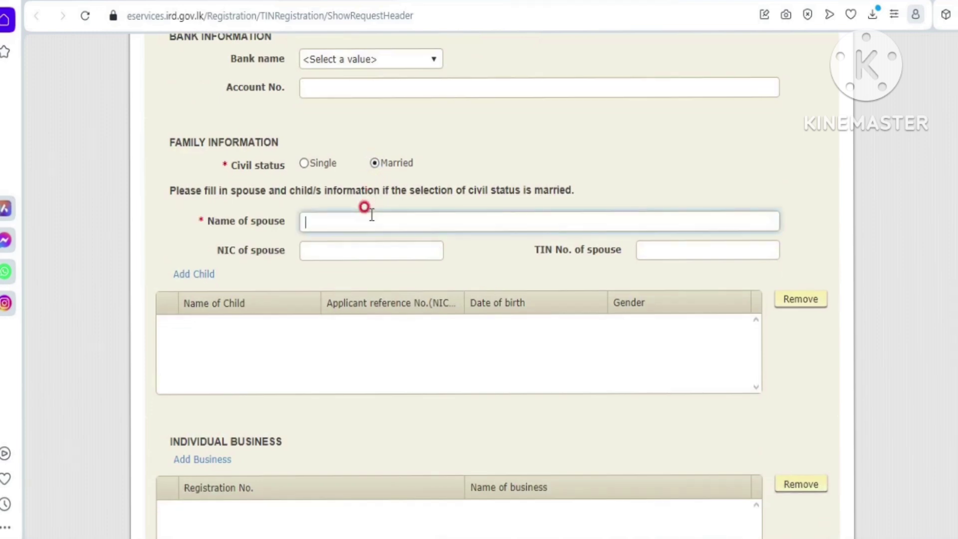
Open the child's information form, check its name and gender fields, and close it without saving.
scroll(396, 282, "down", 2)
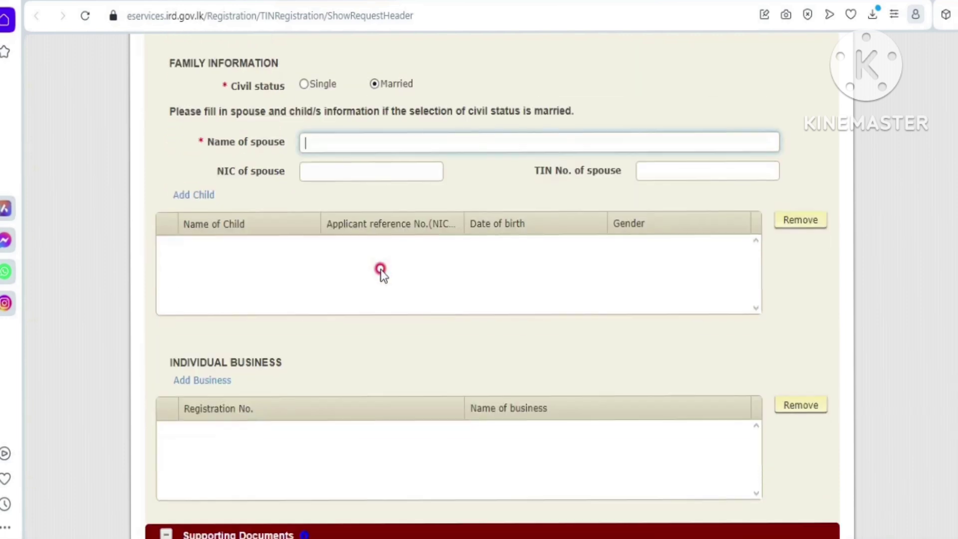
left_click(197, 198)
left_click(194, 215)
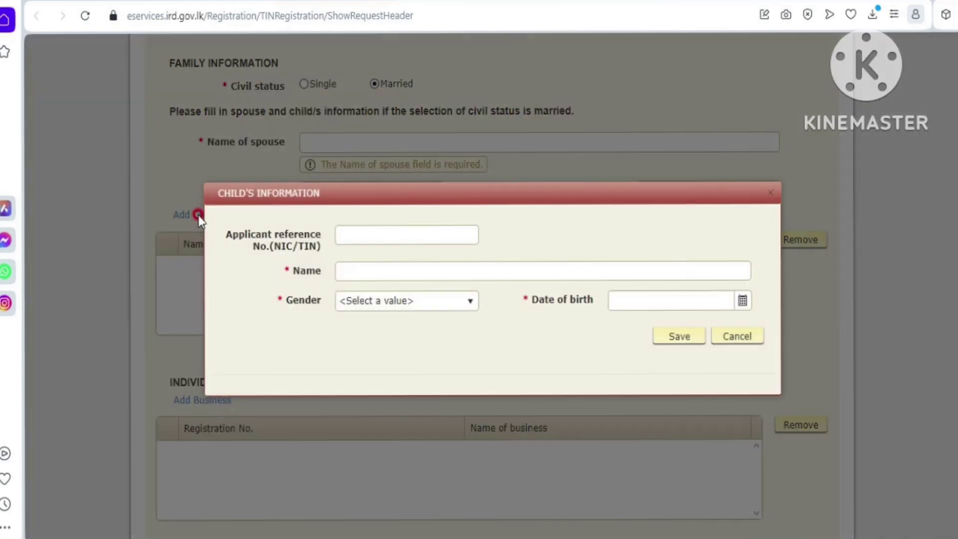
left_click(342, 264)
left_click(410, 320)
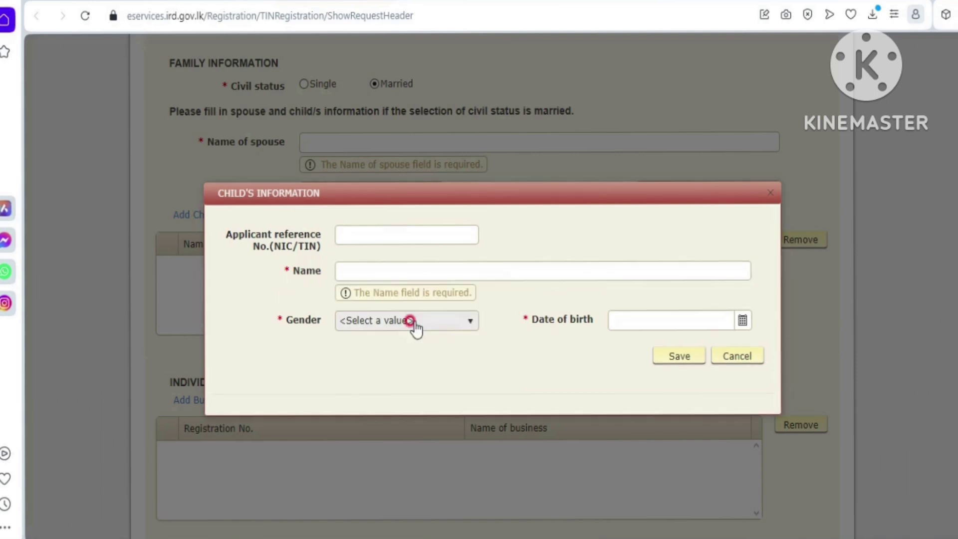
left_click(664, 350)
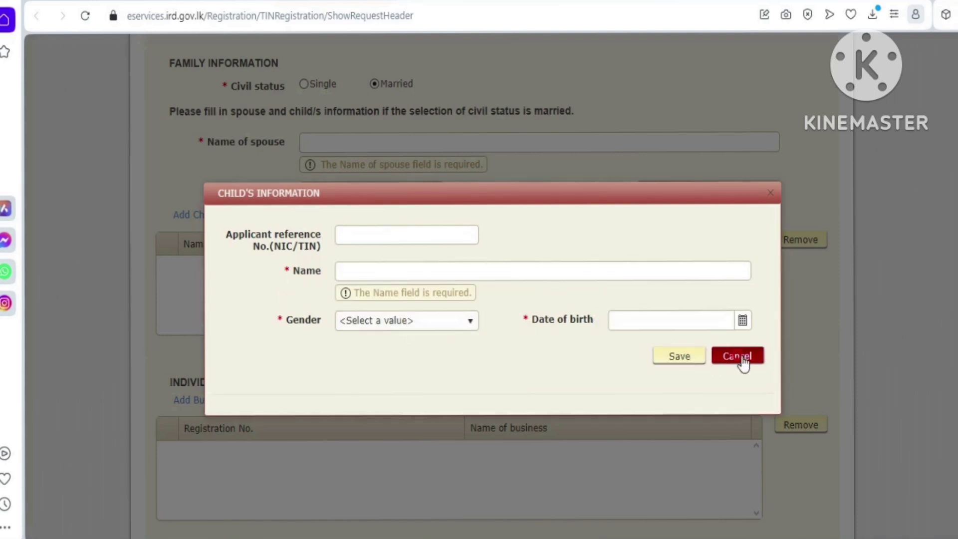
left_click(724, 352)
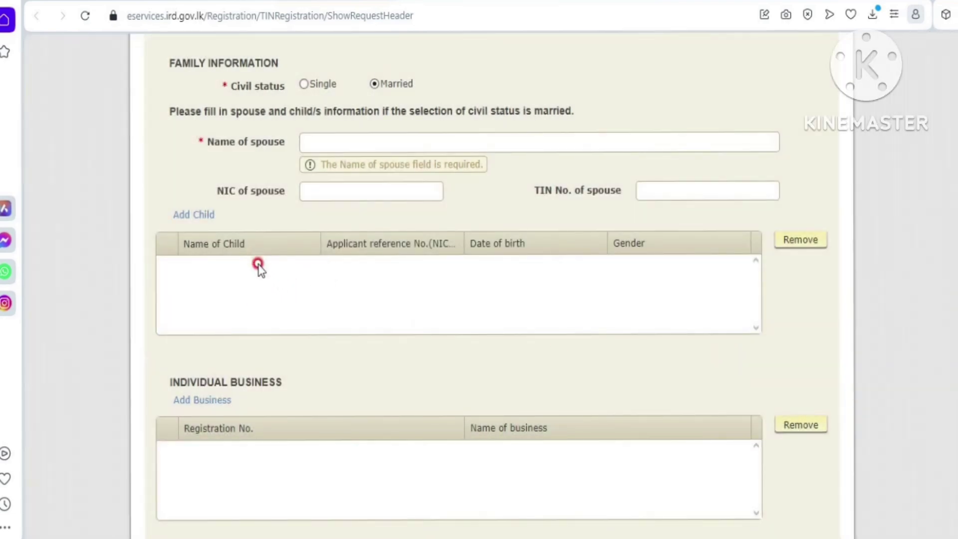
Set the supporting document's sub document type to NATIONAL IDENTITY CARD.
scroll(259, 269, "down", 5)
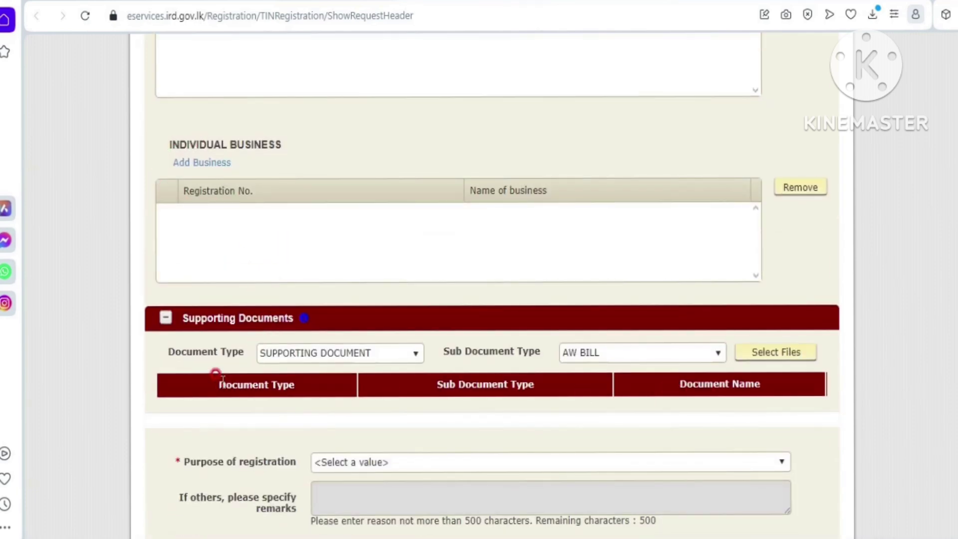
left_click(716, 353)
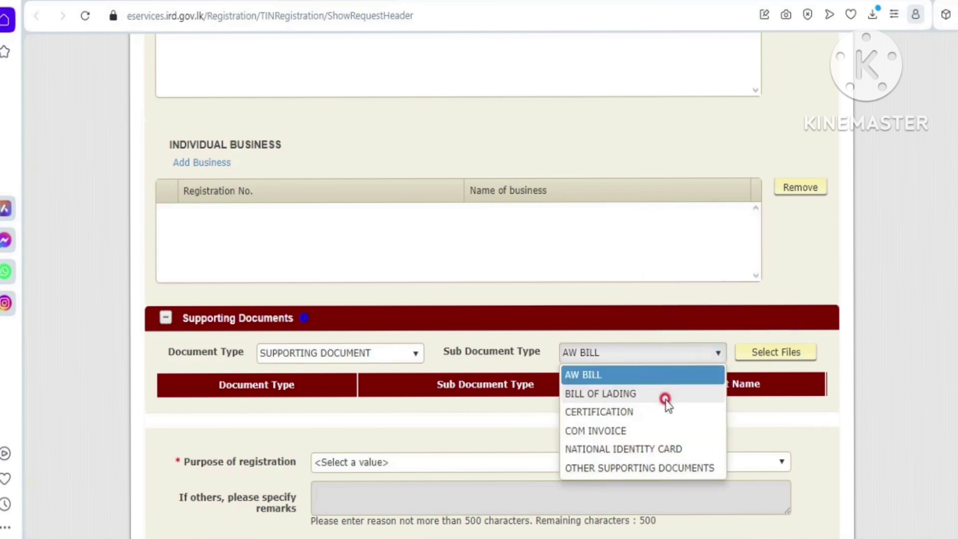
left_click(636, 448)
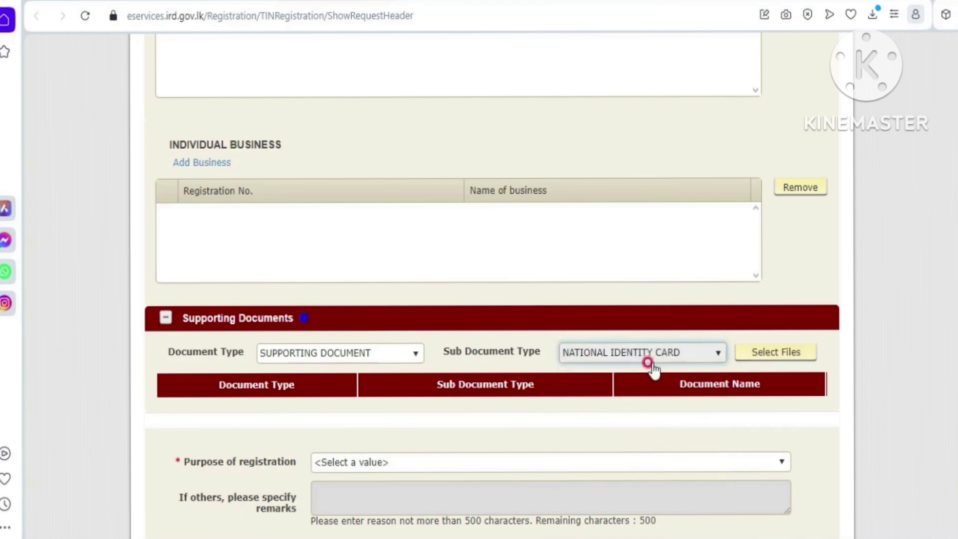
Set the purpose of registration to TAX PURPOSE and continue to the confirmation page.
scroll(609, 360, "down", 3)
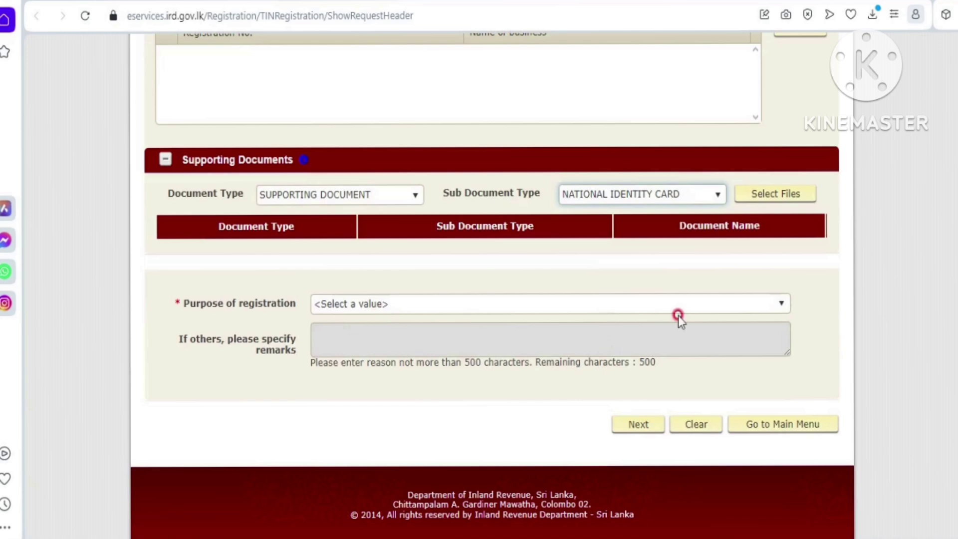
left_click(782, 304)
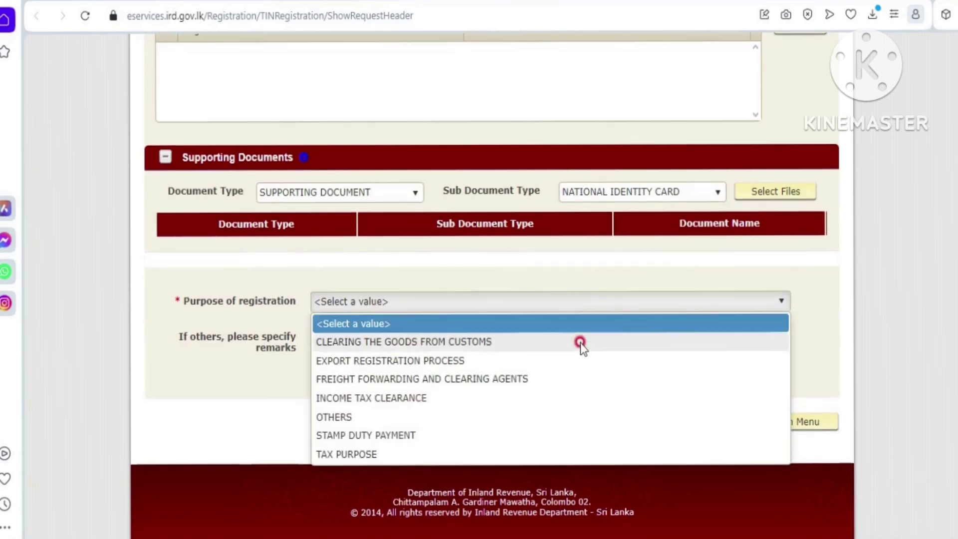
left_click(368, 454)
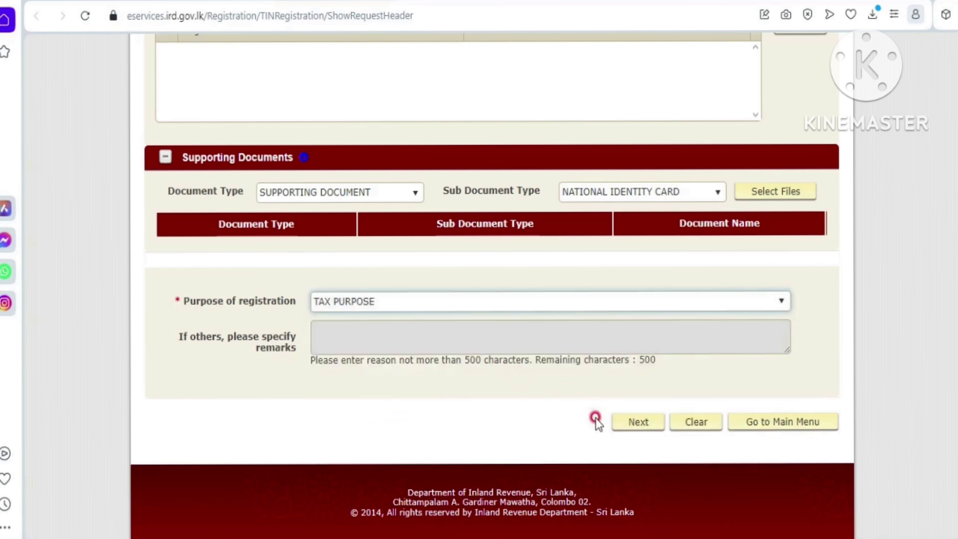
left_click(630, 433)
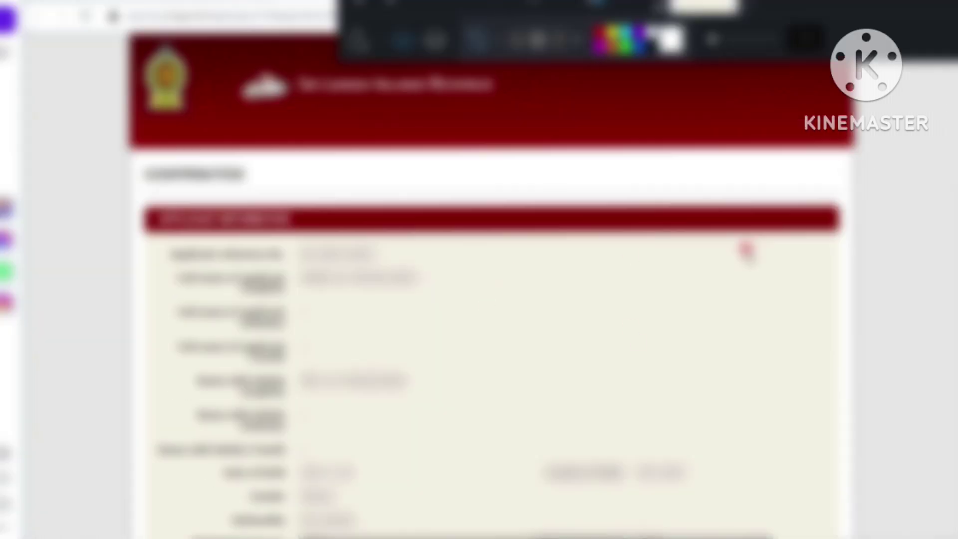
Review the applicant and address details on the confirmation page, down to the declaration section.
scroll(907, 275, "down", 3)
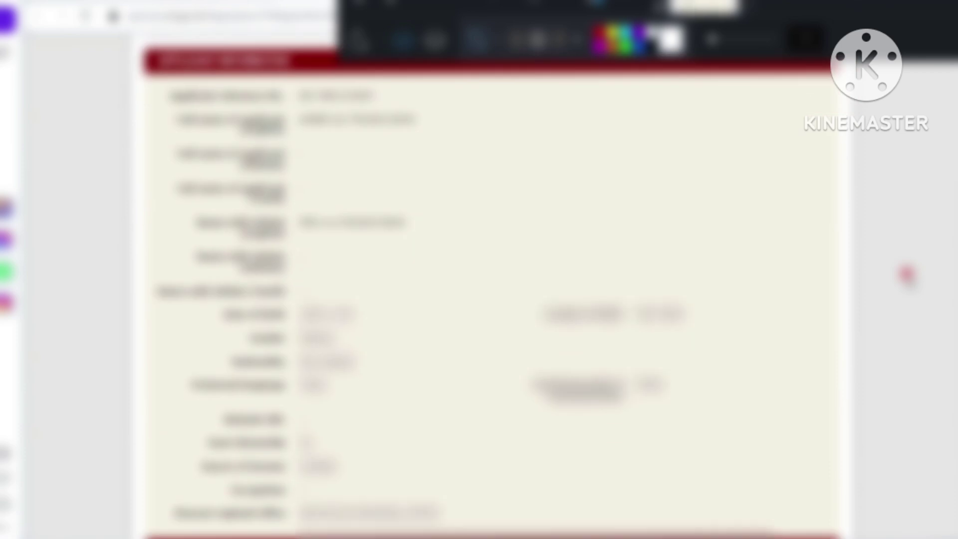
scroll(907, 274, "down", 2)
scroll(906, 274, "down", 2)
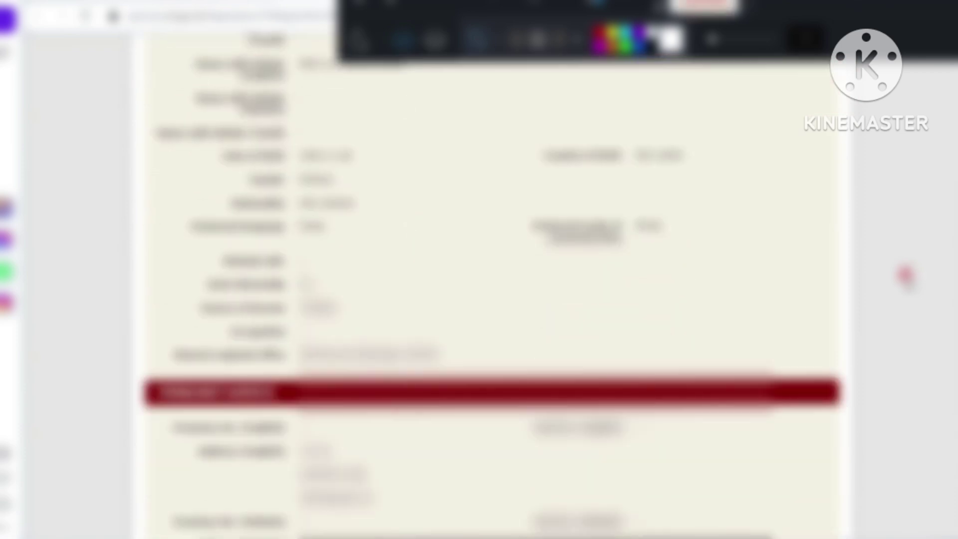
scroll(906, 275, "down", 2)
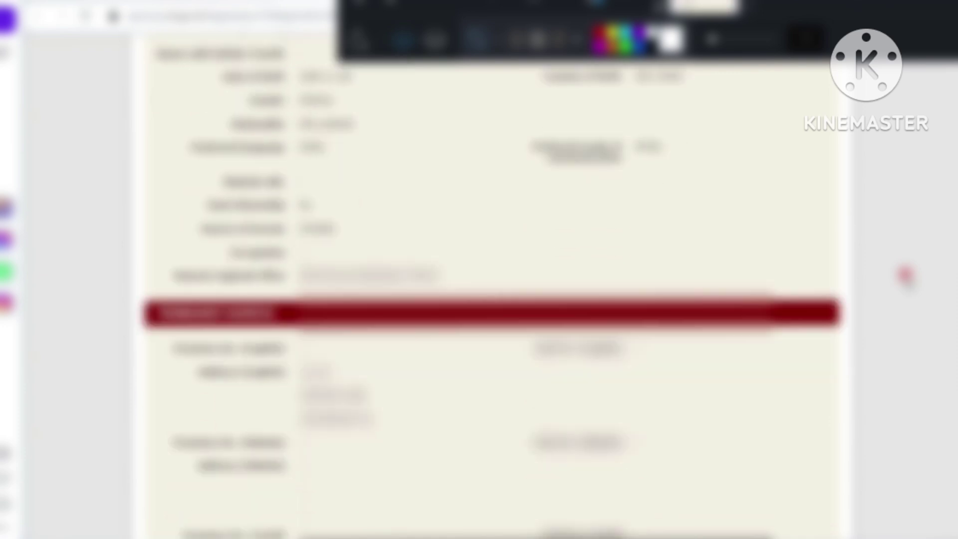
scroll(906, 274, "down", 2)
scroll(906, 275, "down", 10)
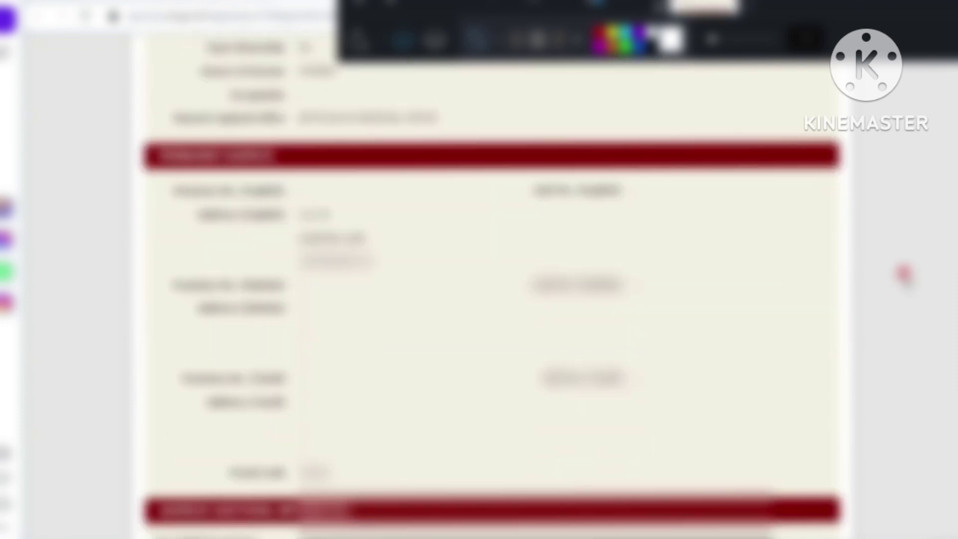
Go through the declaration's applicant name, designation, contact number and image text fields without filling them in.
left_click(313, 201)
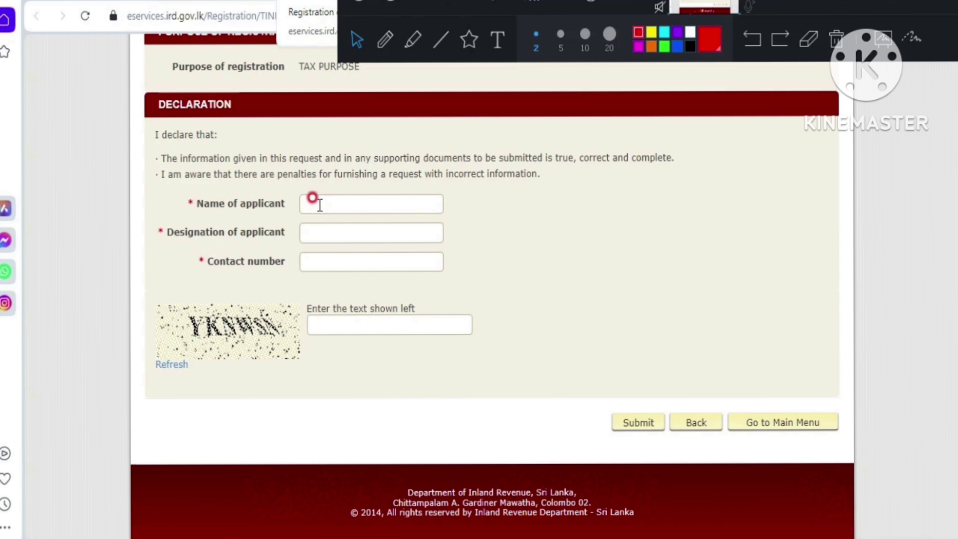
left_click(320, 204)
left_click(321, 232)
left_click(321, 265)
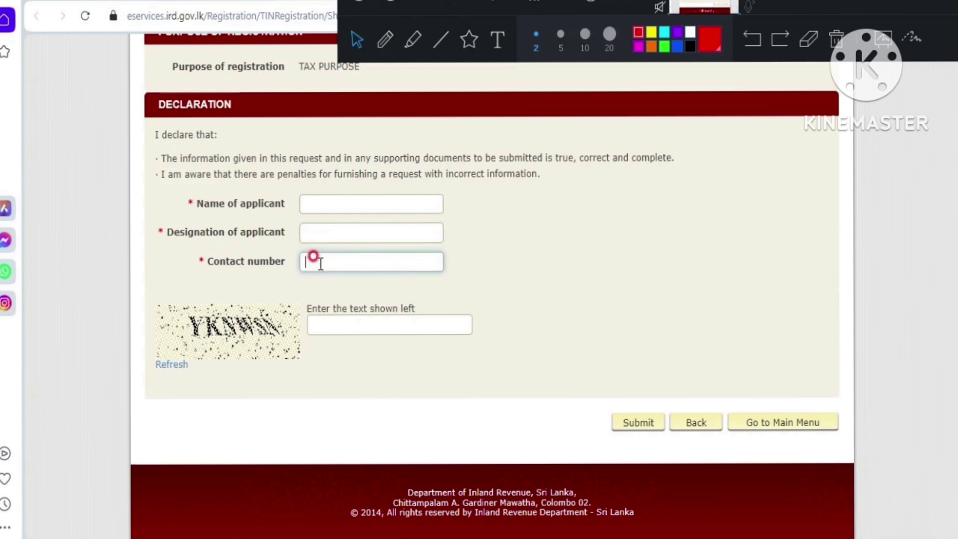
left_click(352, 322)
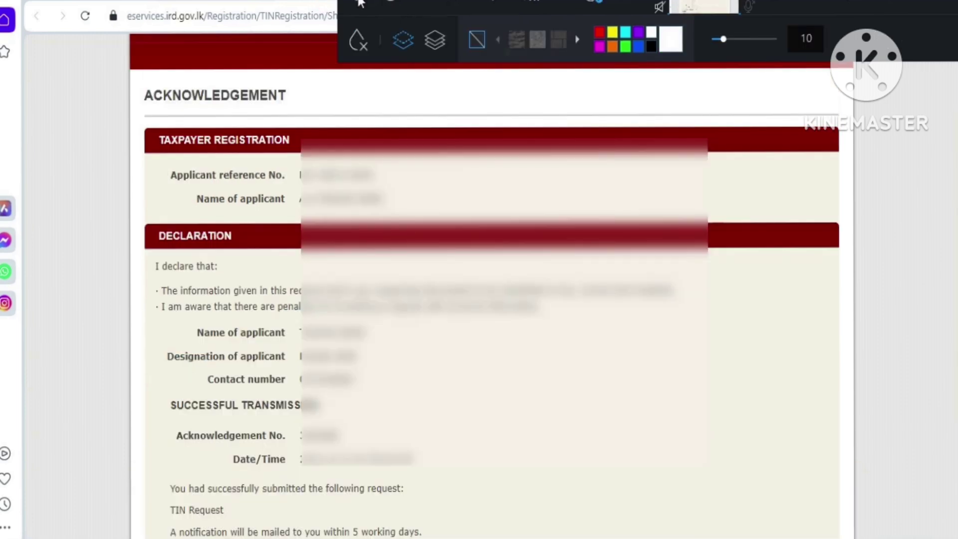
Review the acknowledgement page for the TIN request, from the taxpayer registration details to the notification notice.
scroll(205, 165, "up", 3)
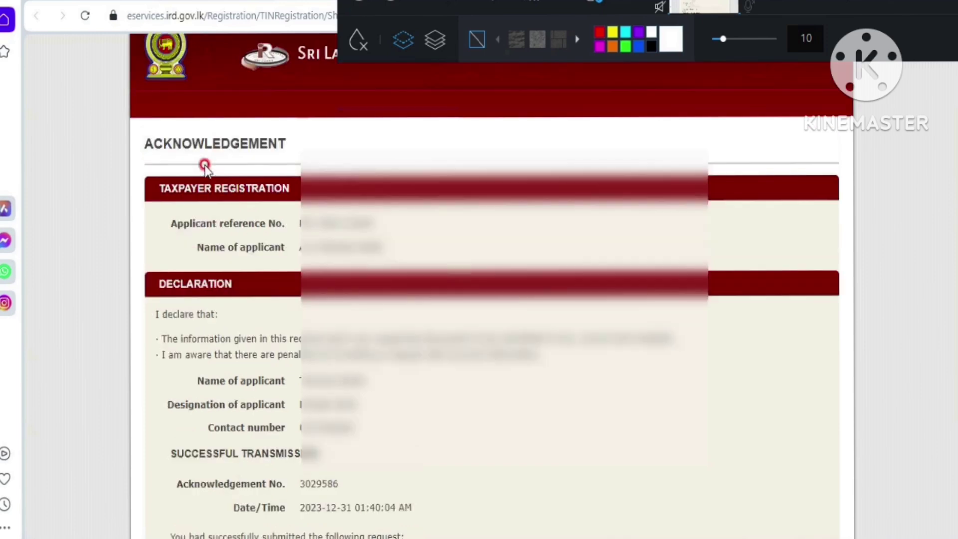
scroll(205, 167, "down", 3)
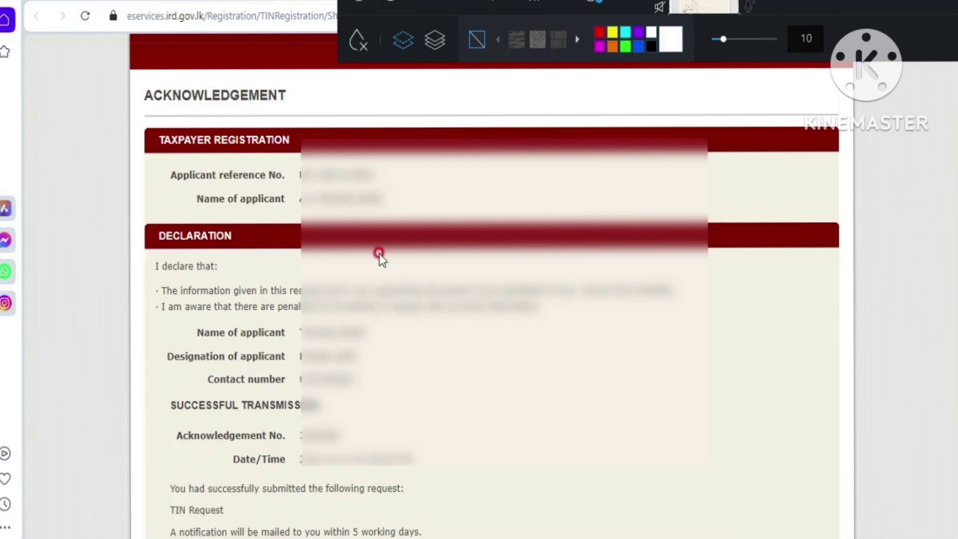
scroll(357, 2, "down", 2)
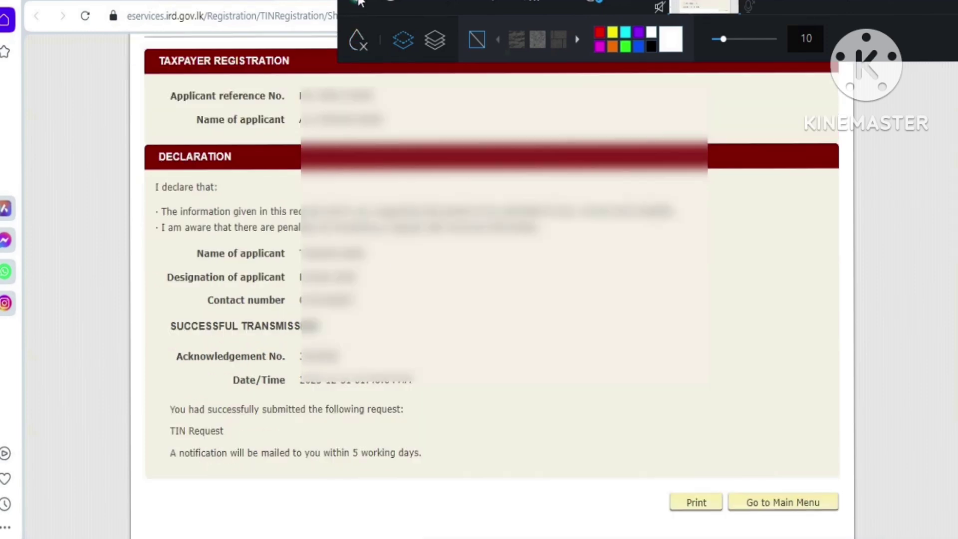